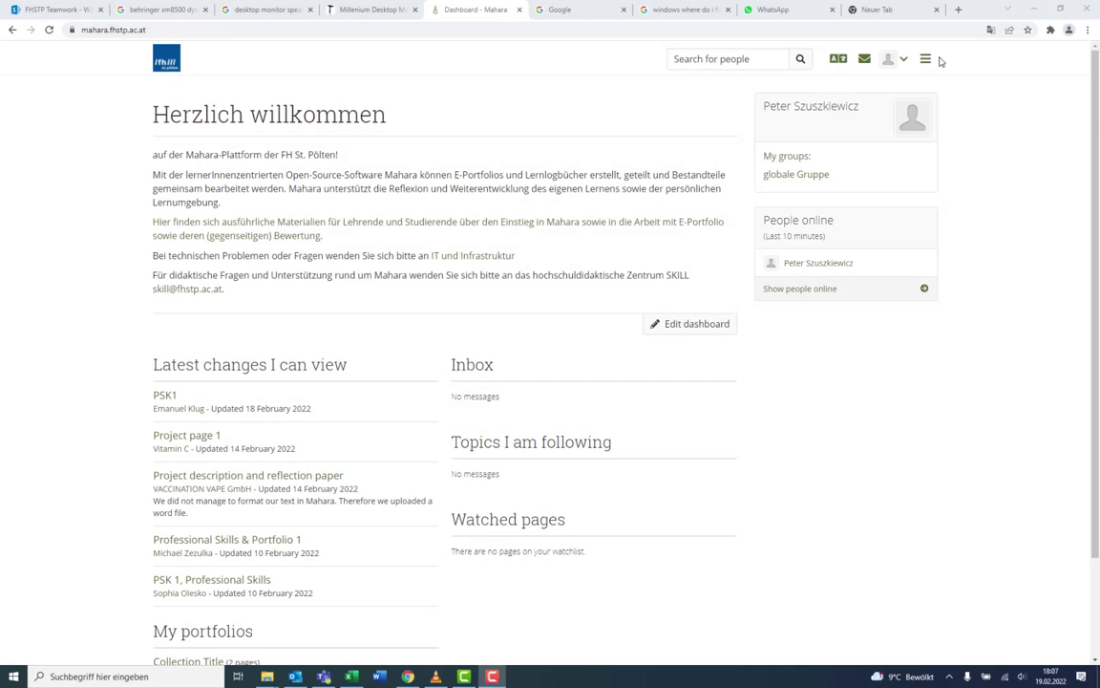
# Step: Go to the Journals page through the main menu's Create section
pyautogui.click(925, 61)
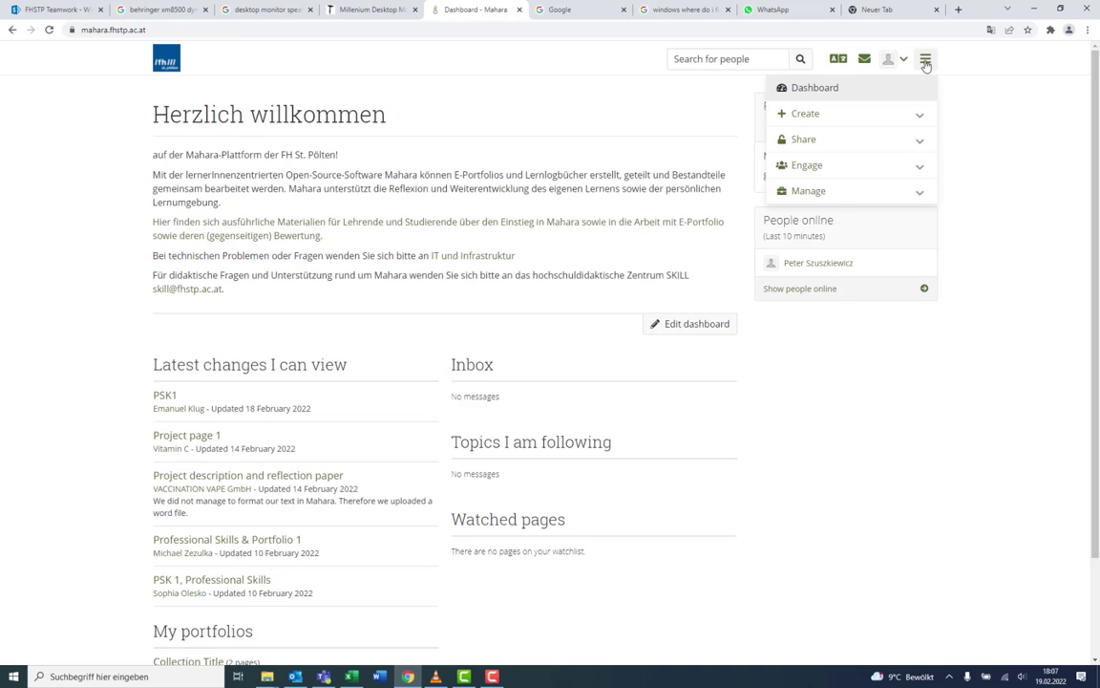
pyautogui.click(921, 116)
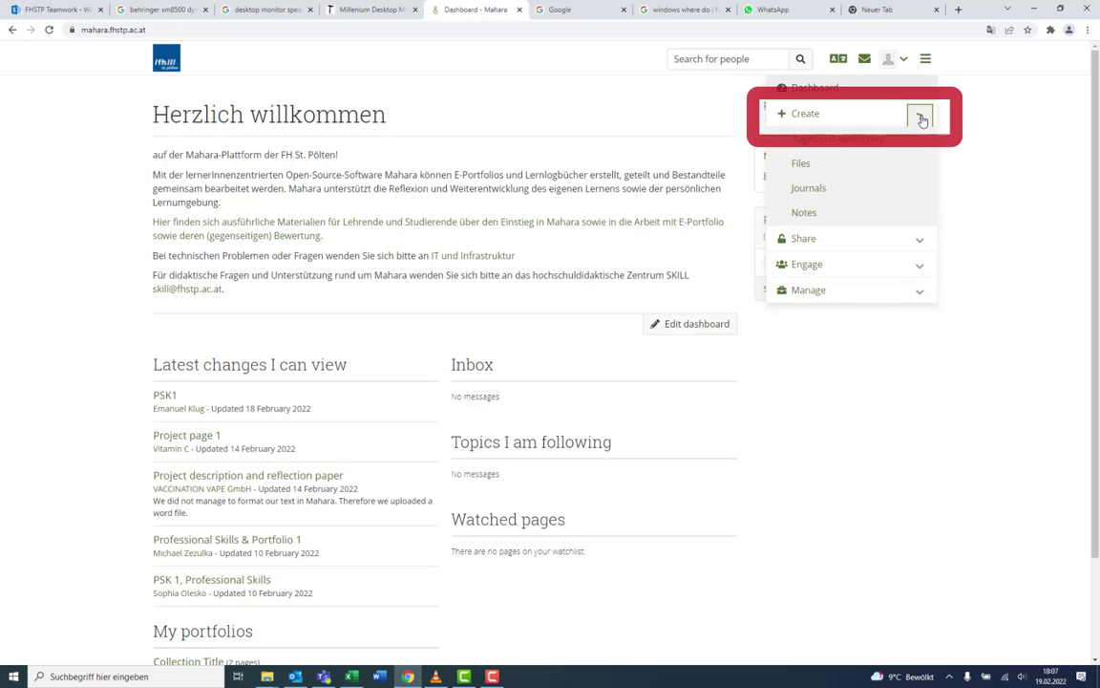
pyautogui.click(885, 188)
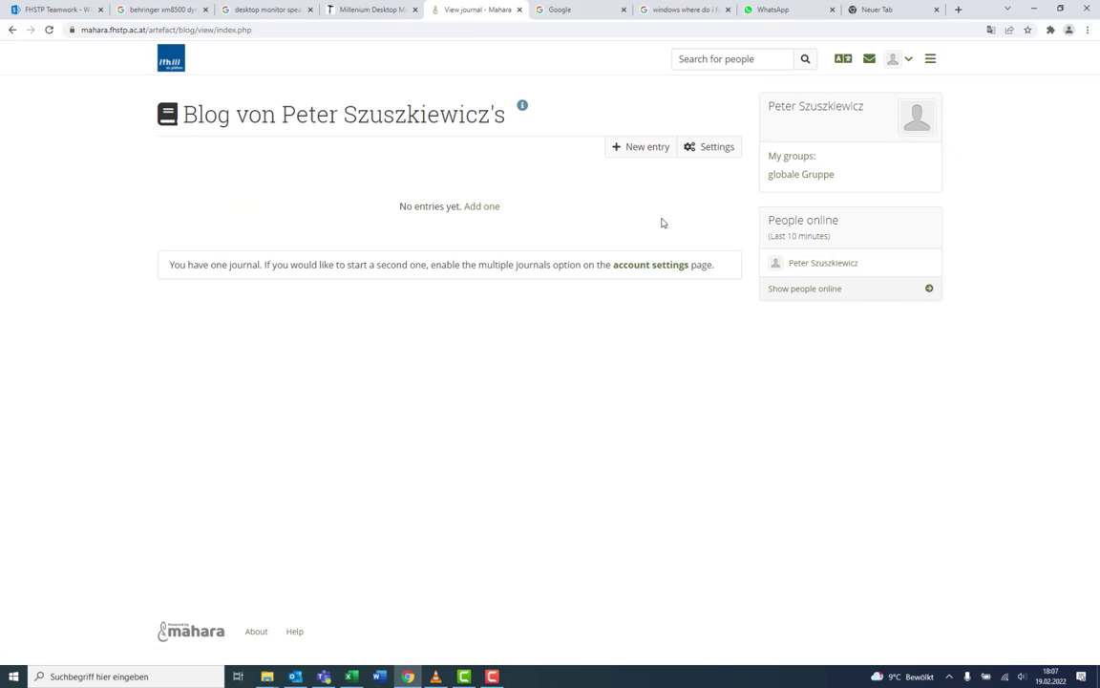
# Step: Start a new journal entry titled 'Journal Entry #1' and move to its body
pyautogui.click(642, 148)
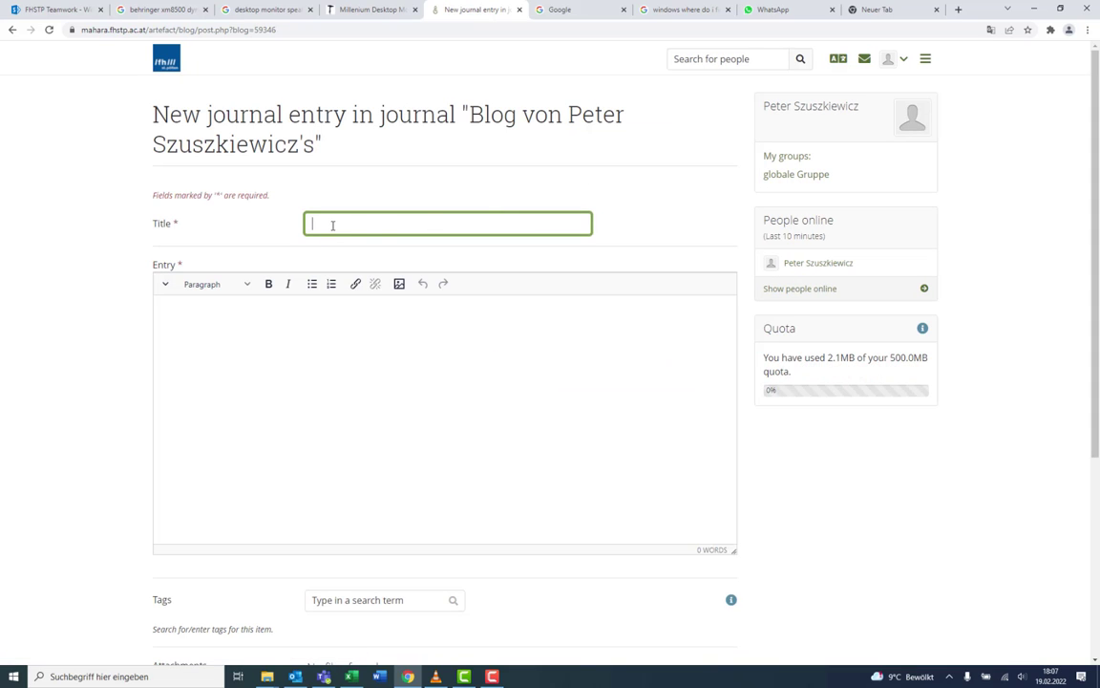
pyautogui.write('Journal Entry #1')
pyautogui.click(178, 326)
# Step: Write 'Every journal entry needs some content. This can be TEXT.' and attach FHSTP_sunset.jpg
pyautogui.write('Every journal entry needs some content. This can be TEXT.')
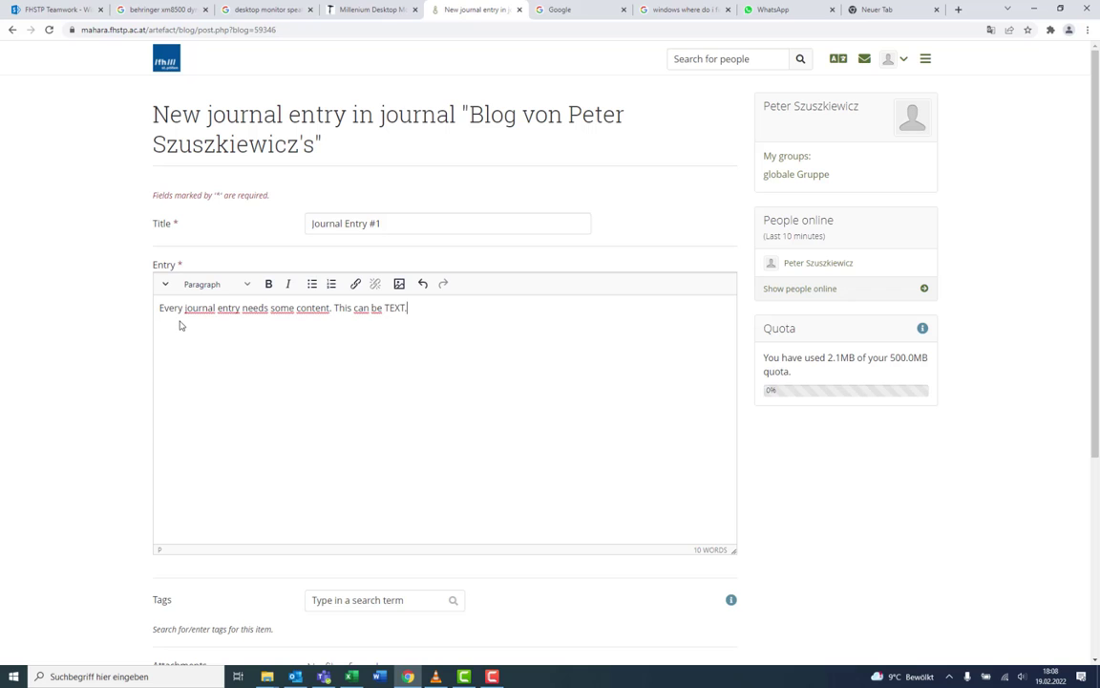
pyautogui.scroll(-5, 178, 325)
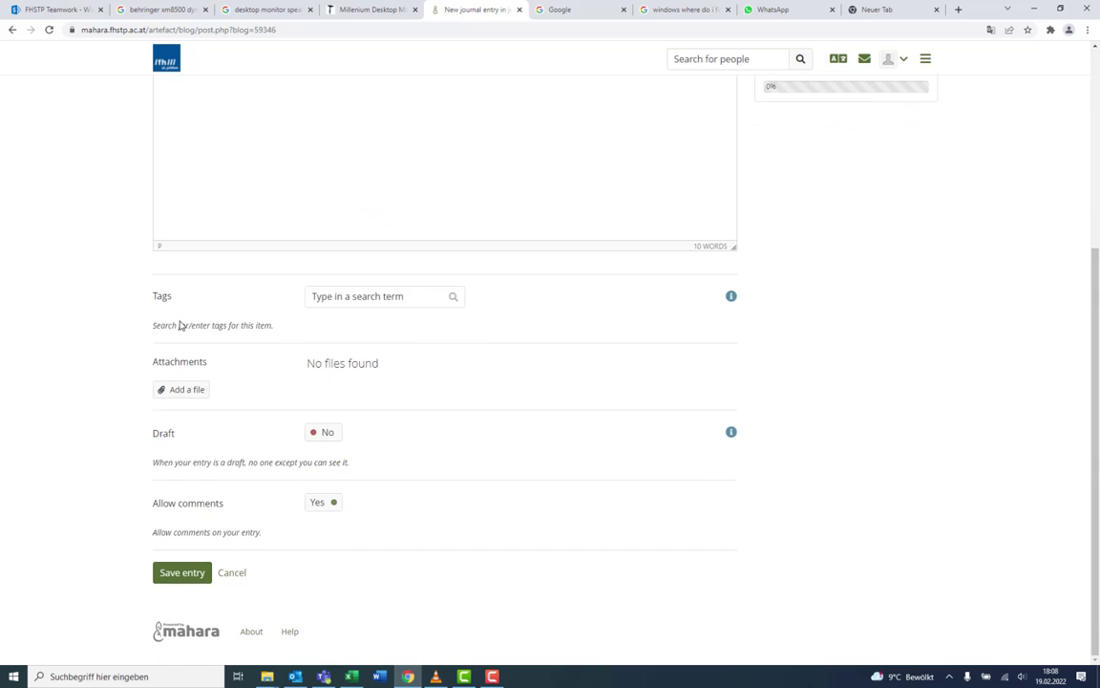
pyautogui.click(188, 391)
pyautogui.click(380, 153)
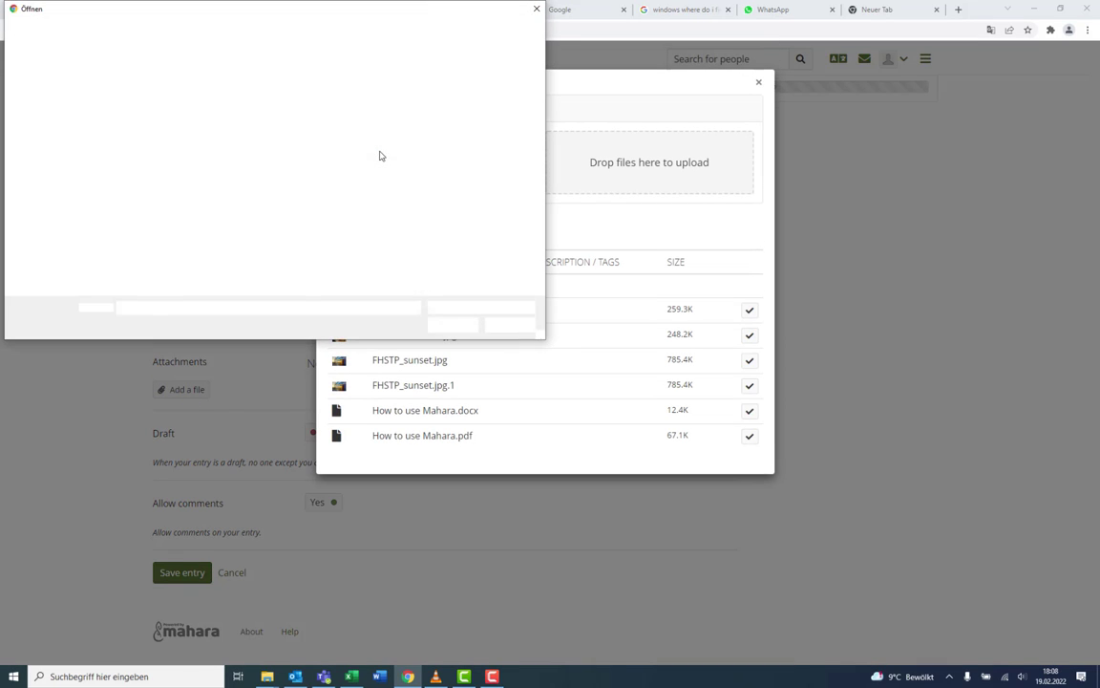
pyautogui.click(260, 99)
pyautogui.click(451, 324)
# Step: Close the upload window and save the journal entry
pyautogui.click(759, 86)
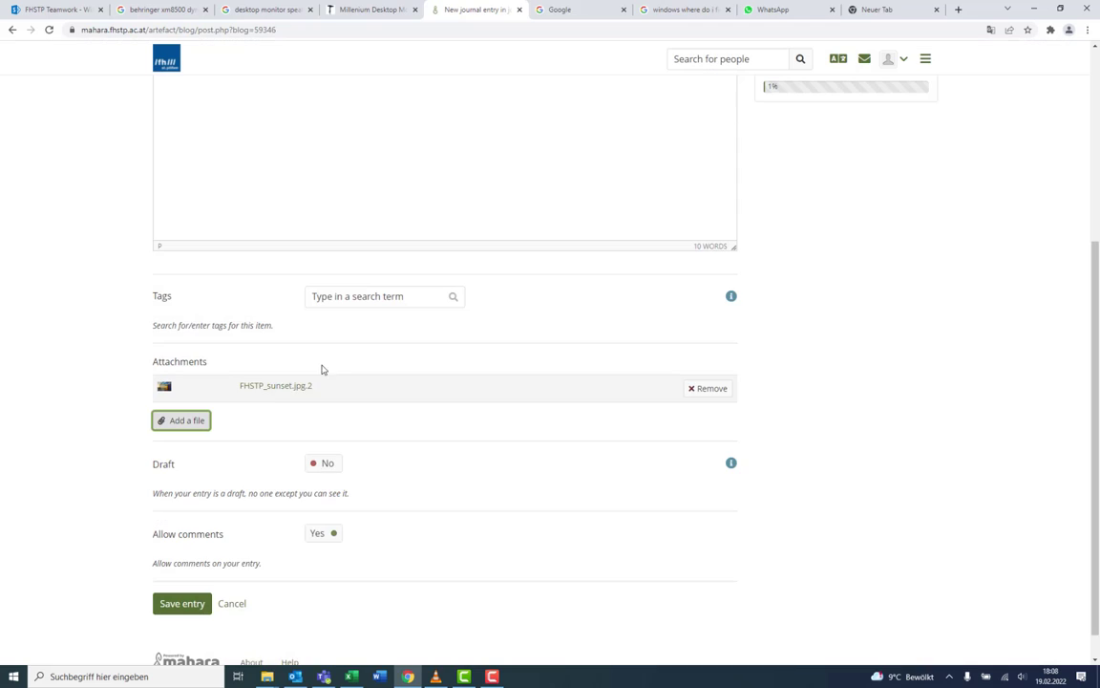
pyautogui.scroll(-1, 254, 415)
pyautogui.click(183, 573)
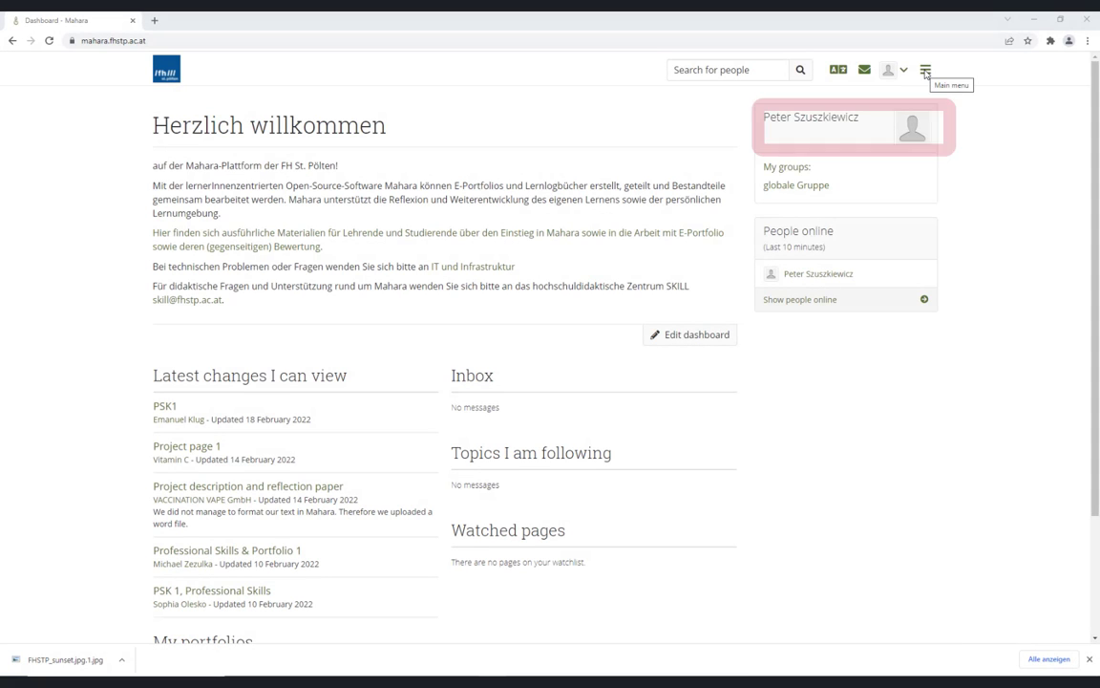
# Step: Go to Plans through the main menu and start a new plan
pyautogui.click(924, 69)
pyautogui.click(920, 125)
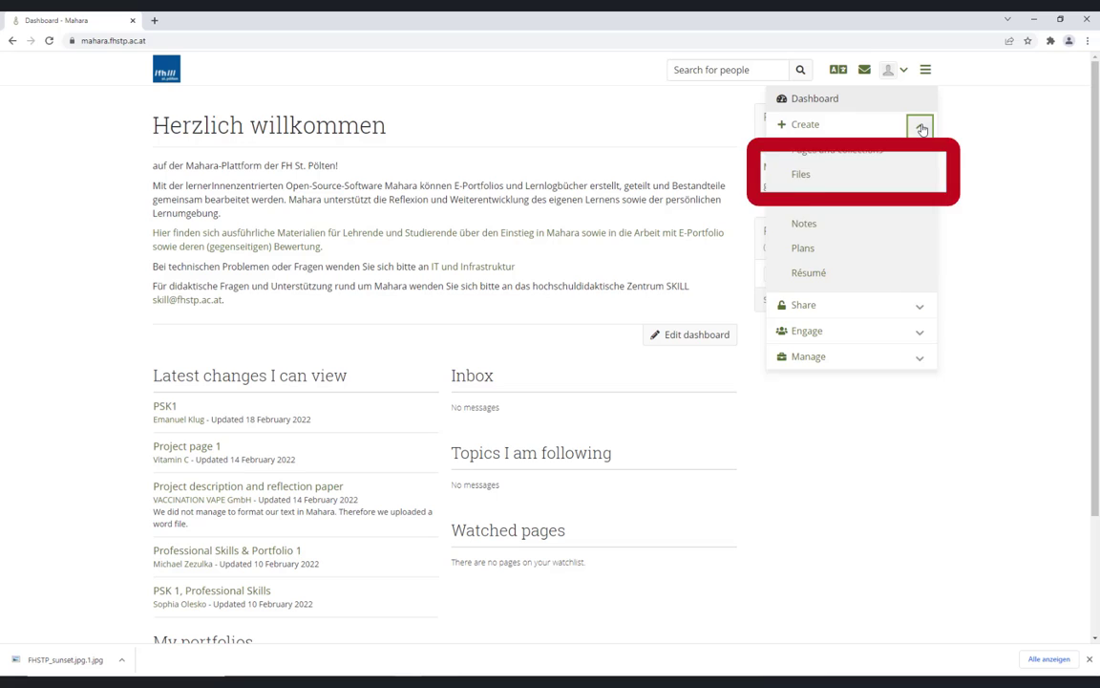
pyautogui.click(901, 250)
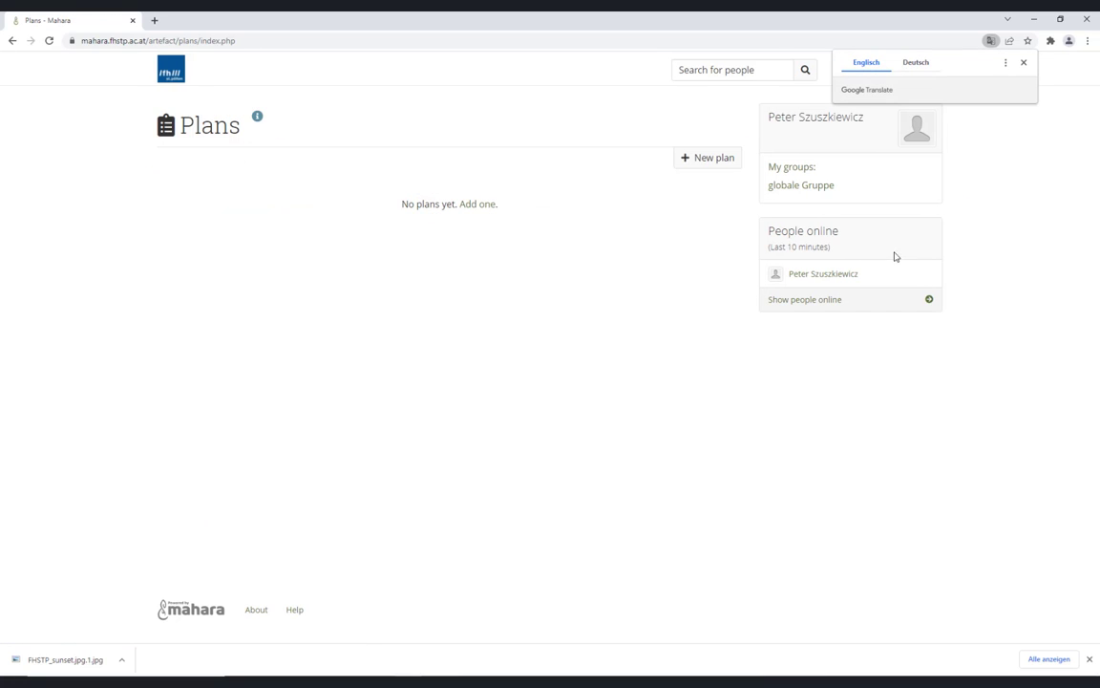
pyautogui.click(707, 158)
pyautogui.write('Plan #1')
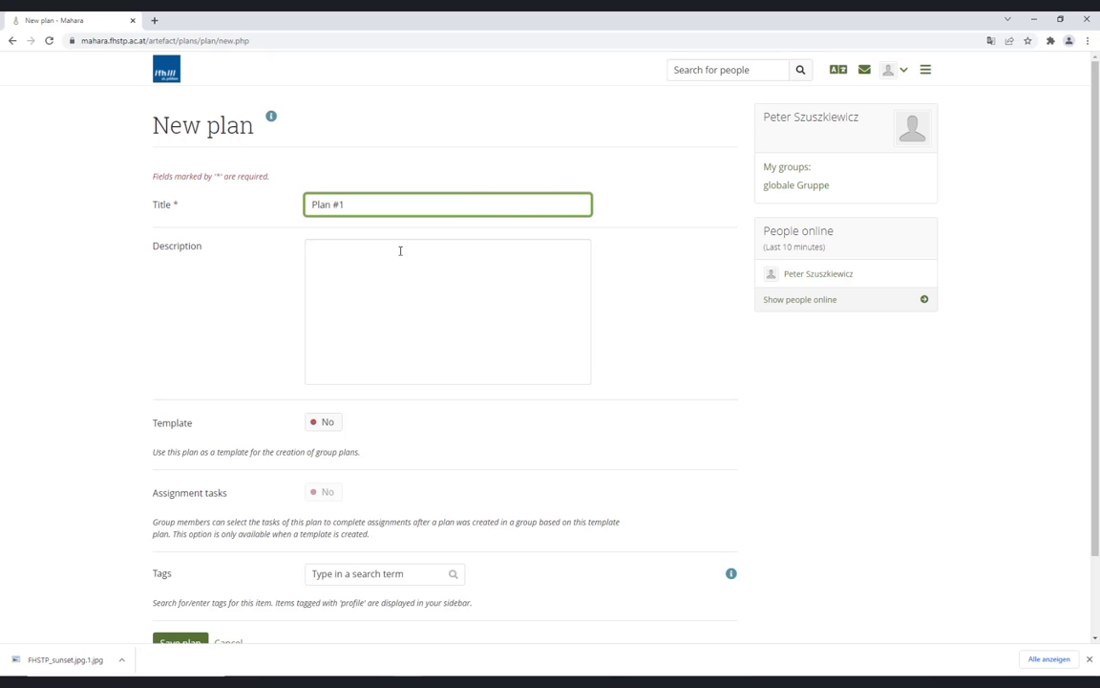
# Step: Give Plan #1 the description 'This is my first plan.' and save it
pyautogui.click(400, 251)
pyautogui.write('This is my first plan.')
pyautogui.scroll(-2, 381, 261)
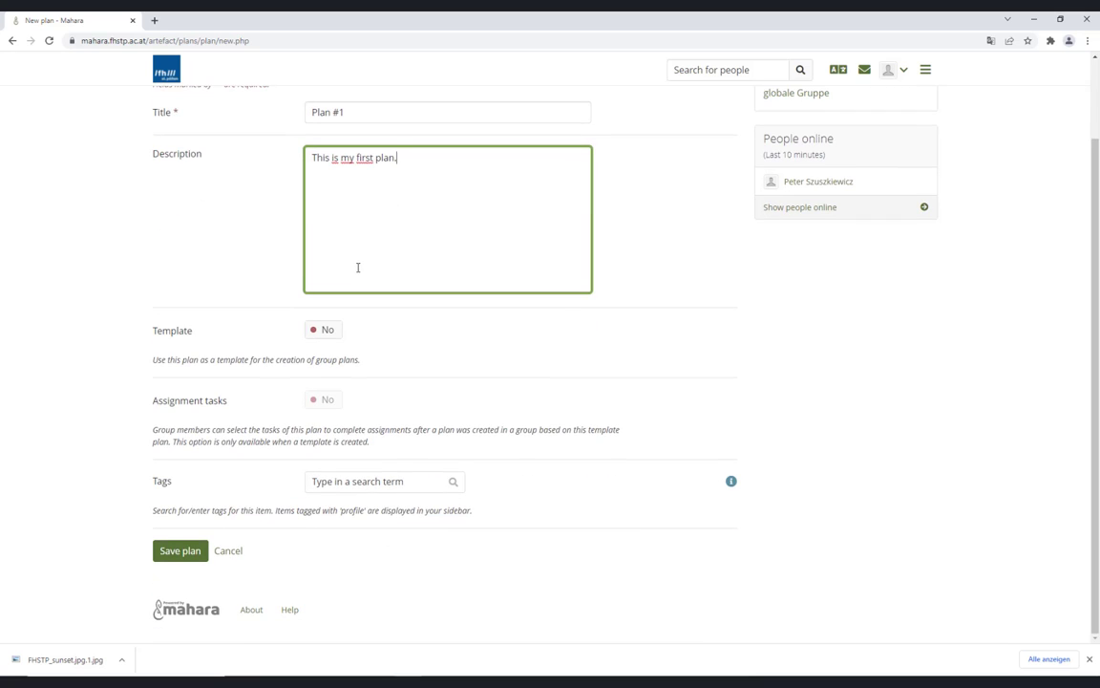
pyautogui.click(173, 553)
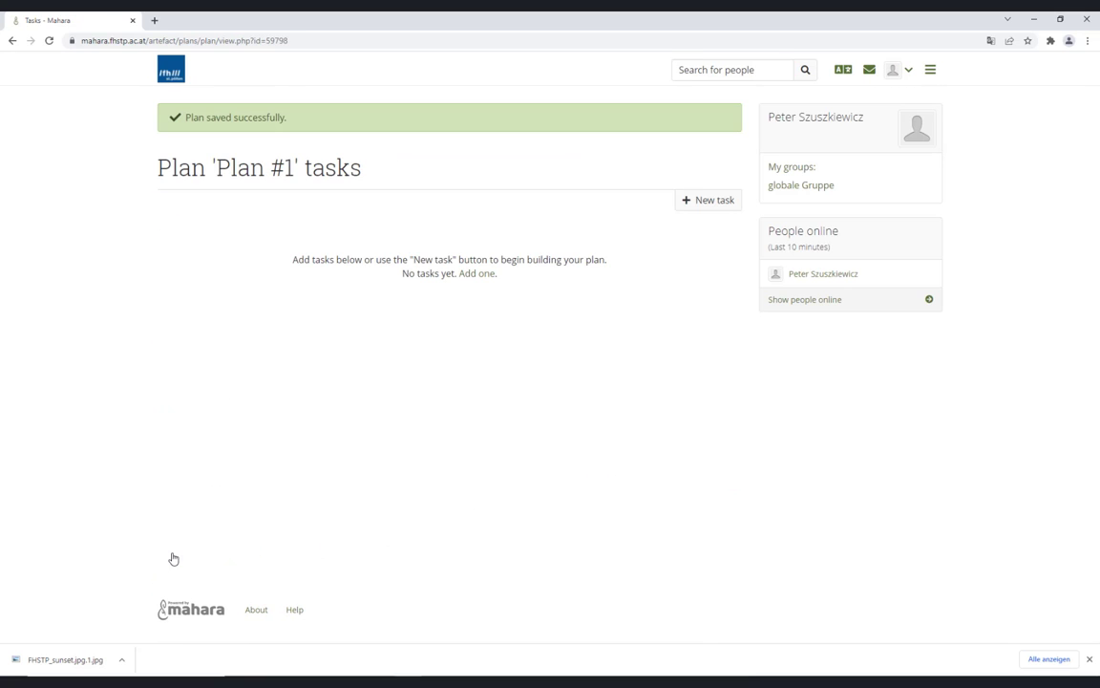
# Step: Add a task 'Task #1' running from 21 to 25 February 2022
pyautogui.click(705, 202)
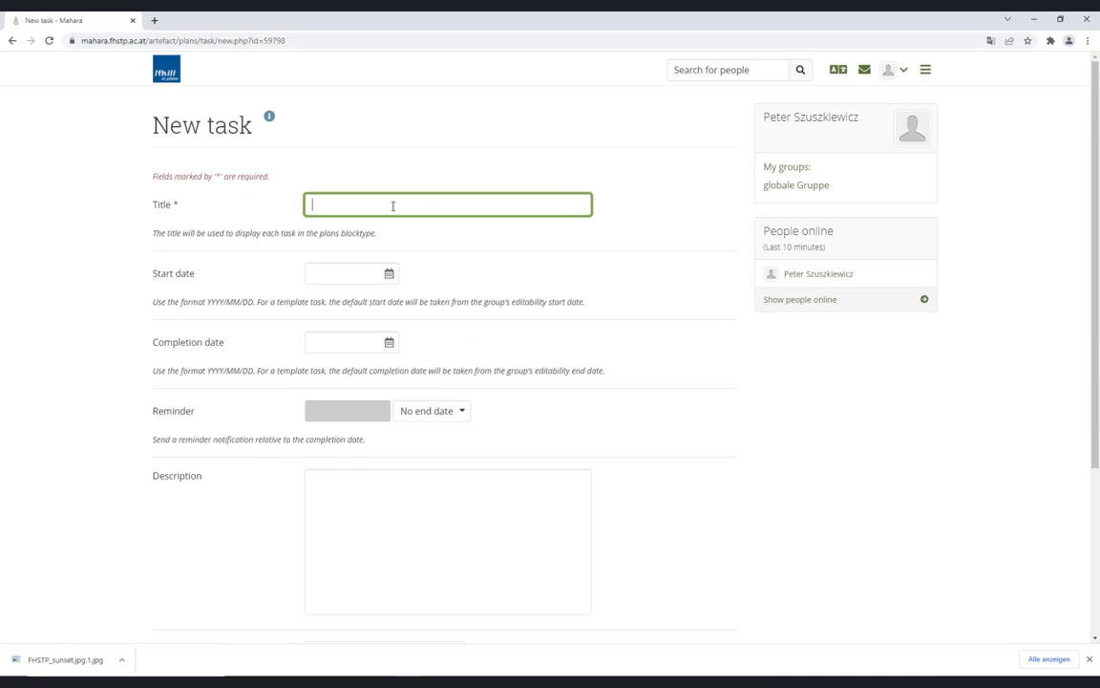
pyautogui.write('Task')
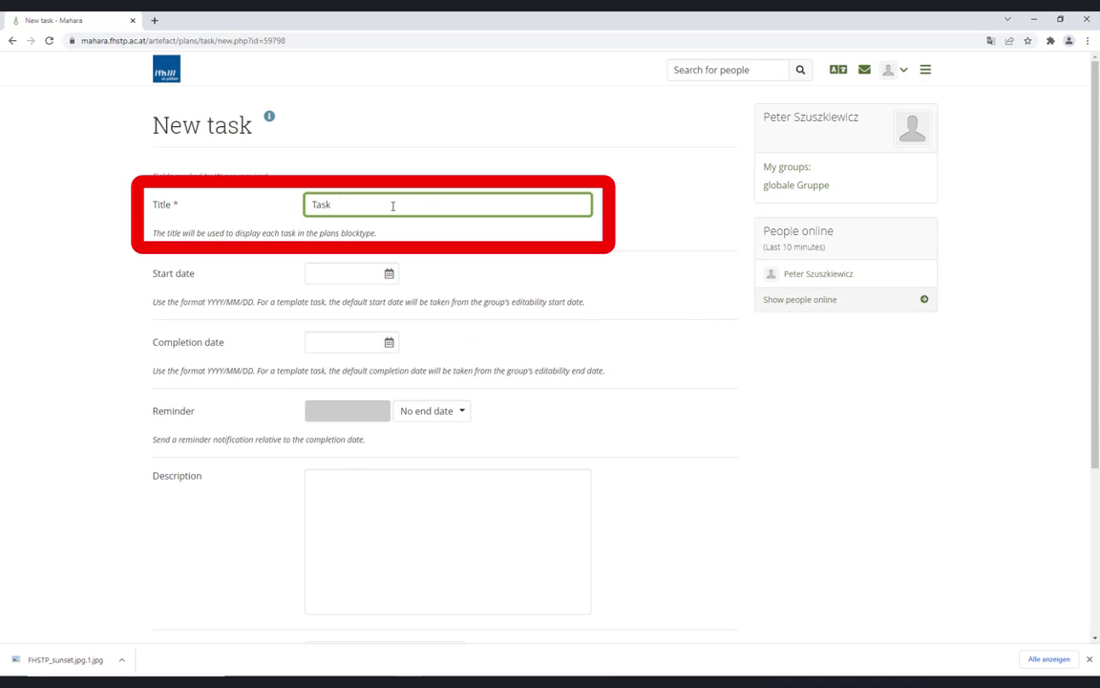
pyautogui.write(' #1')
pyautogui.click(386, 276)
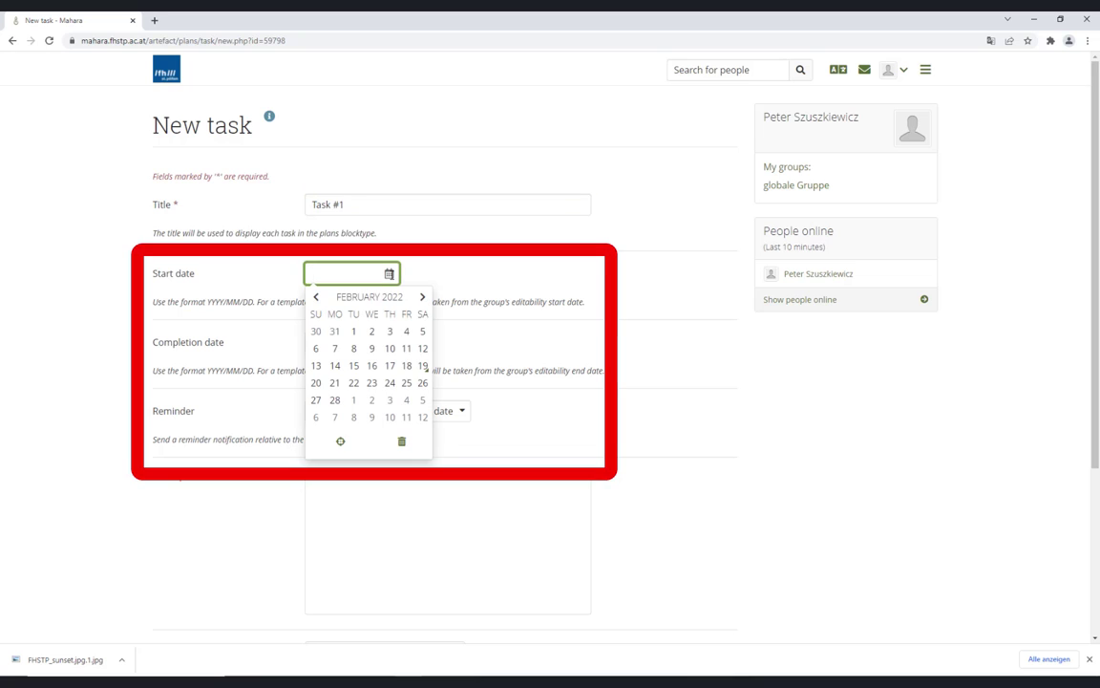
pyautogui.click(335, 382)
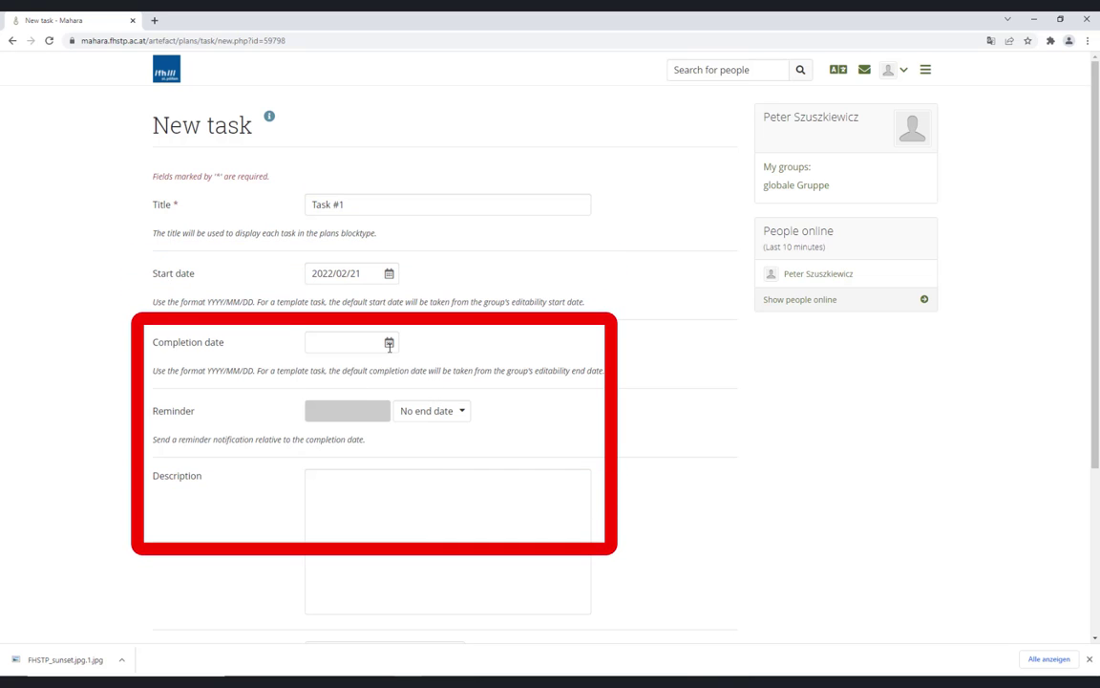
pyautogui.click(353, 342)
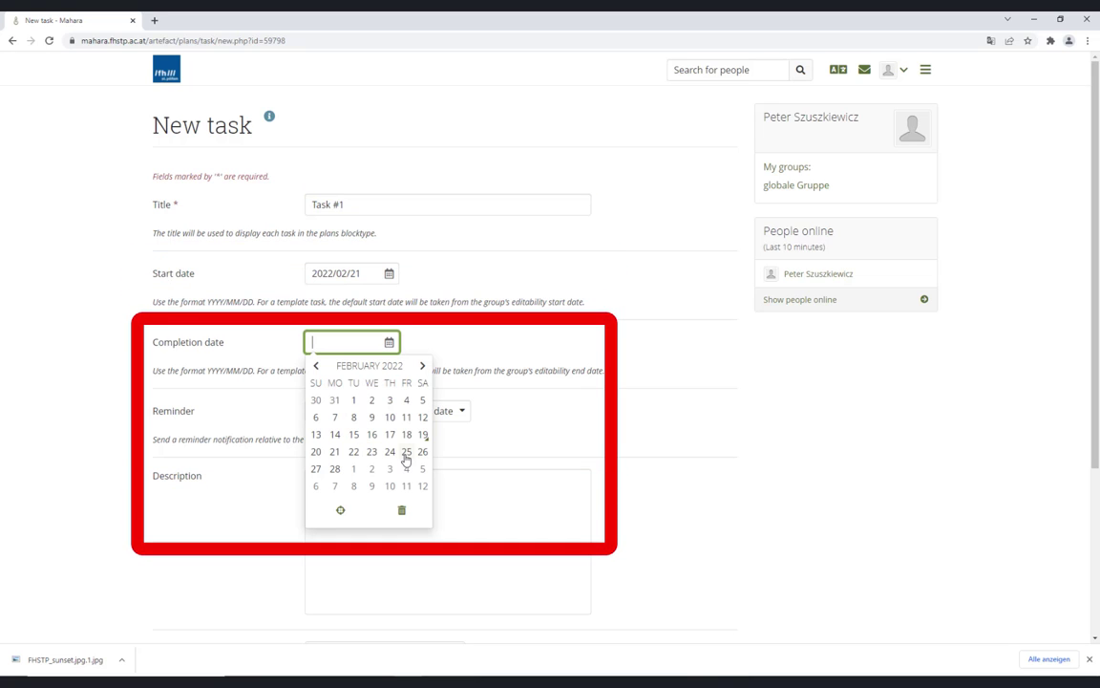
pyautogui.click(406, 455)
# Step: Set a 1-day reminder, add the description 'This is my first plan.' and save the task
pyautogui.click(407, 413)
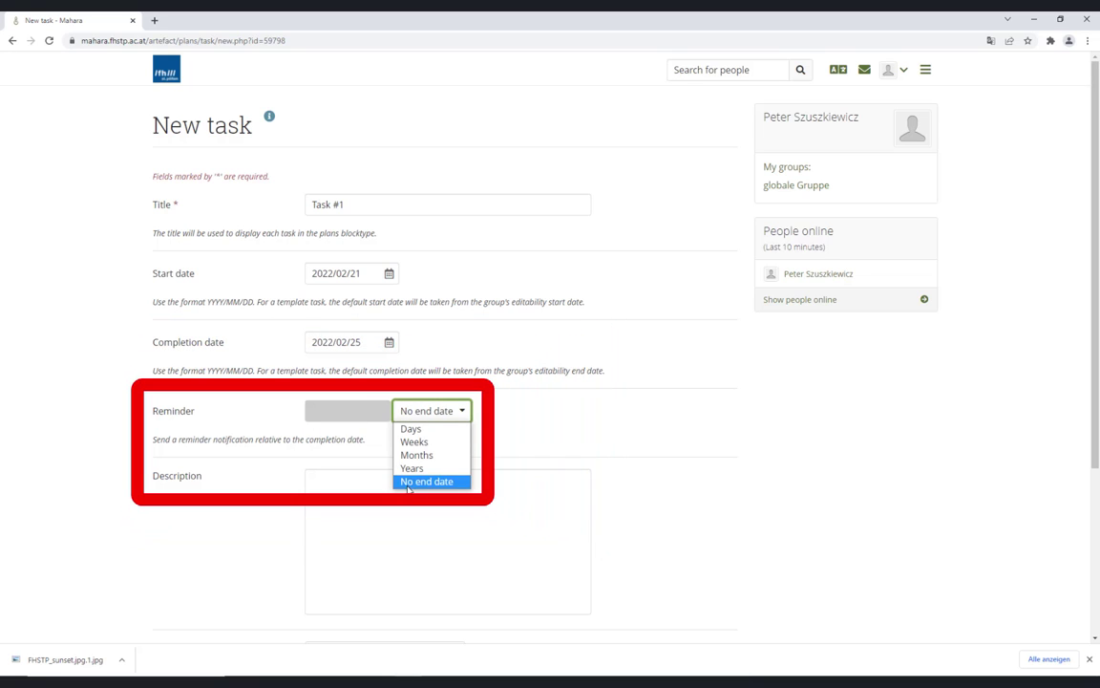
pyautogui.click(411, 429)
pyautogui.click(361, 413)
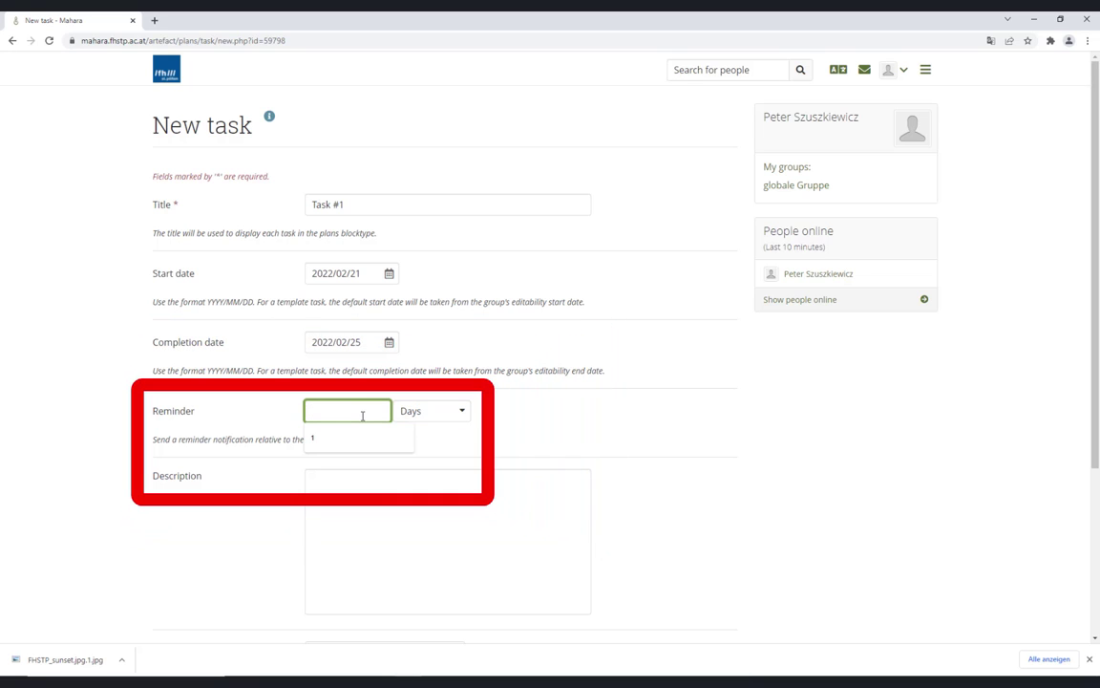
pyautogui.write('1')
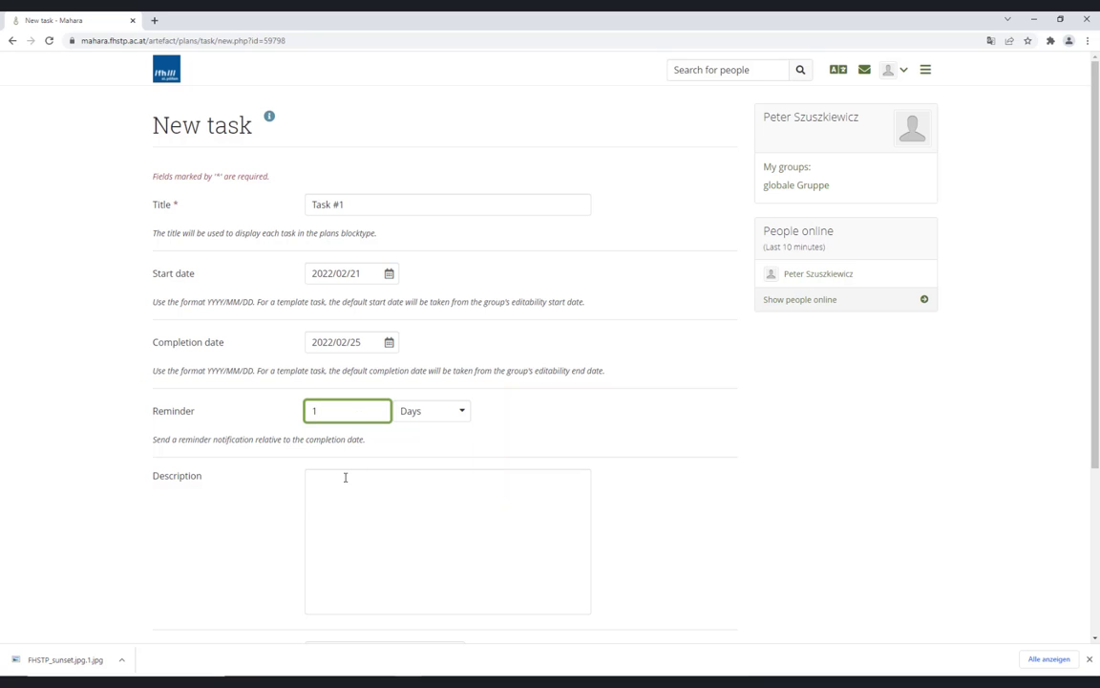
pyautogui.click(345, 477)
pyautogui.write('This is my first plan.')
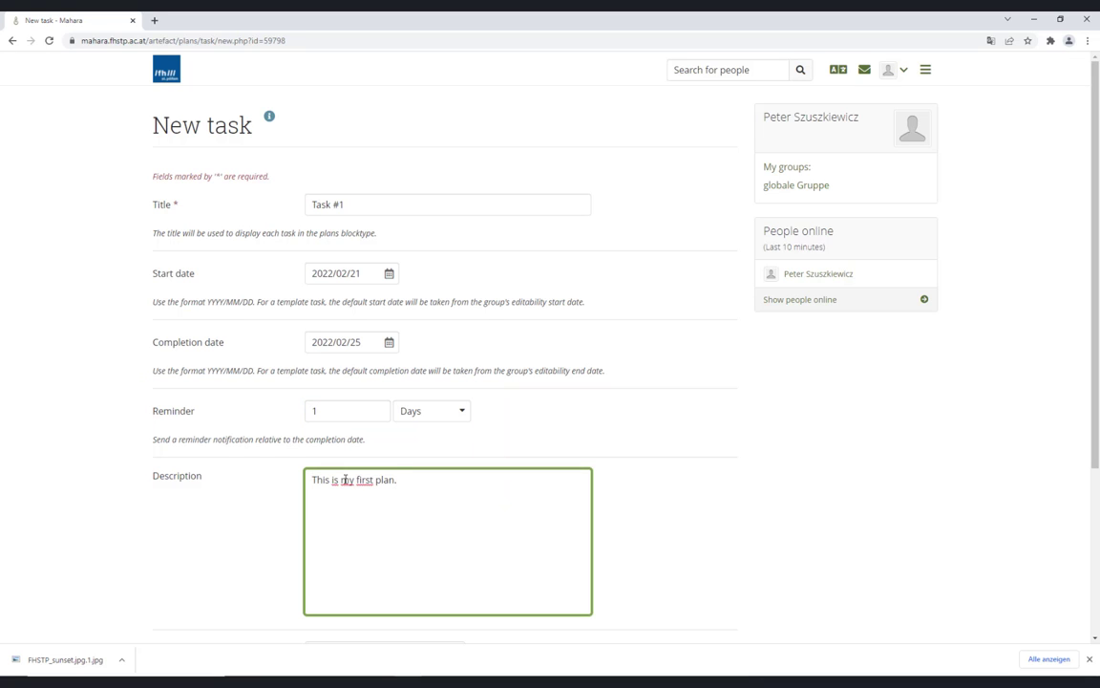
pyautogui.scroll(-3, 345, 479)
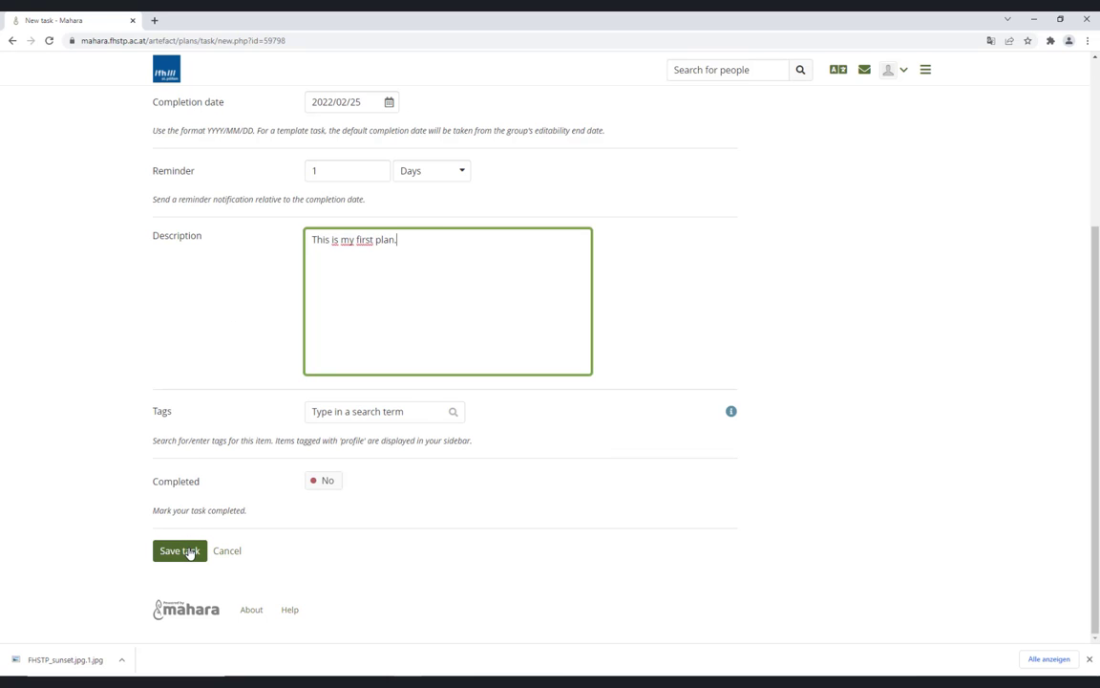
pyautogui.click(181, 552)
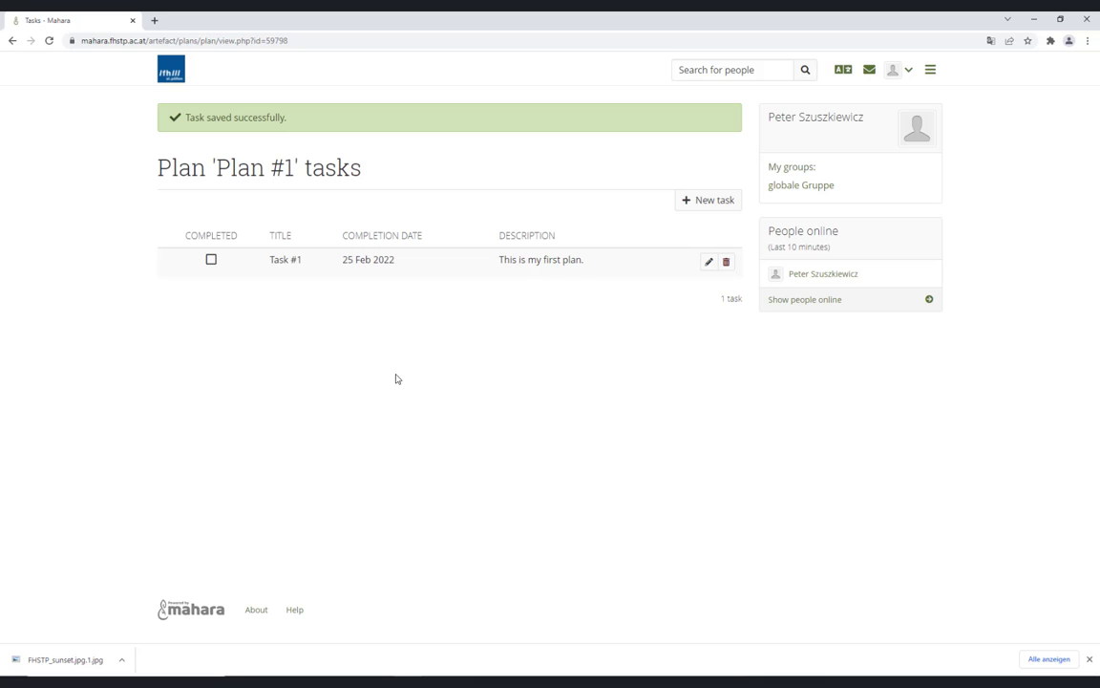
# Step: Tick Task #1 as completed
pyautogui.click(211, 260)
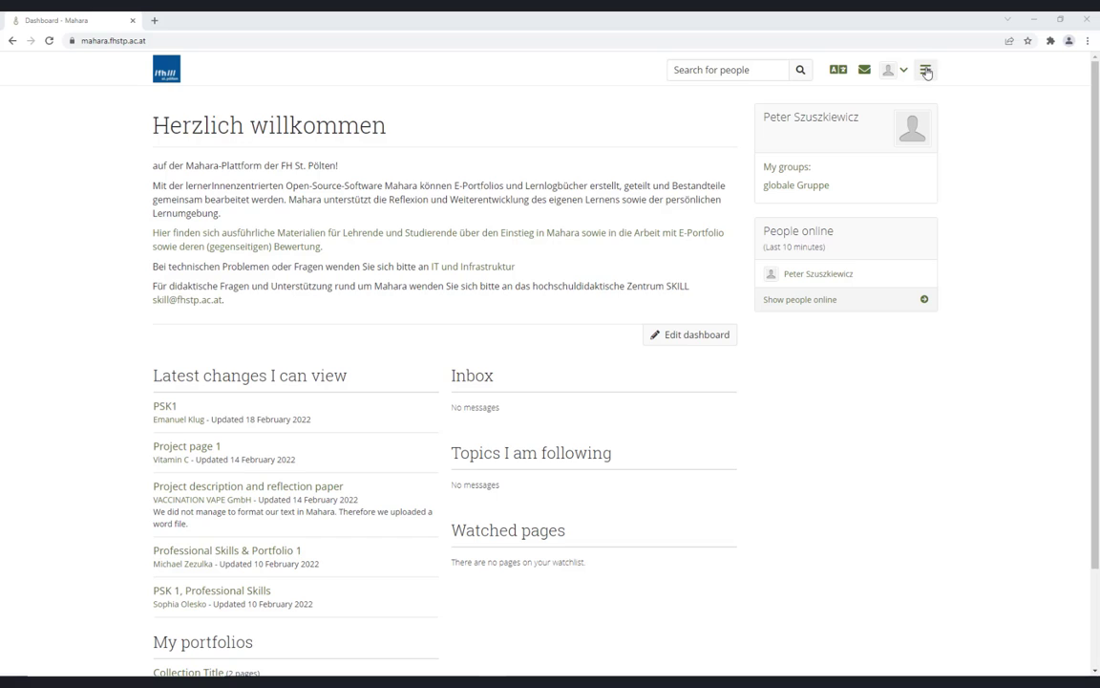
# Step: Open Files from the Create menu and upload FHSTP_sunset.jpg into Home
pyautogui.click(925, 69)
pyautogui.click(921, 130)
pyautogui.click(898, 182)
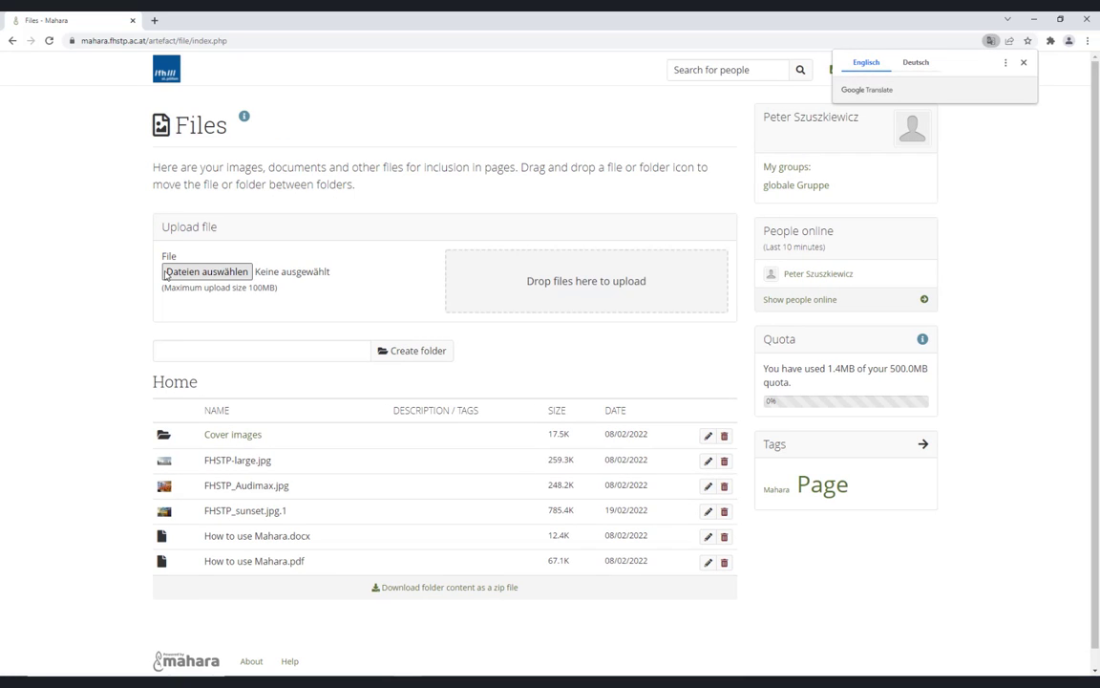
pyautogui.click(187, 272)
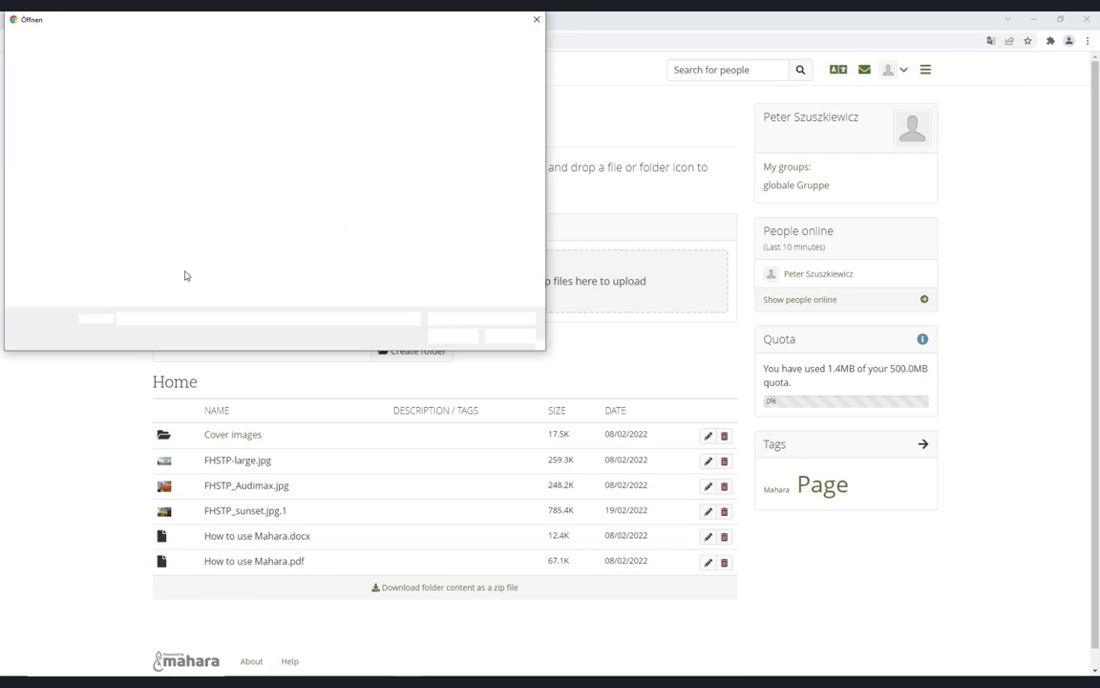
pyautogui.click(258, 108)
pyautogui.click(453, 335)
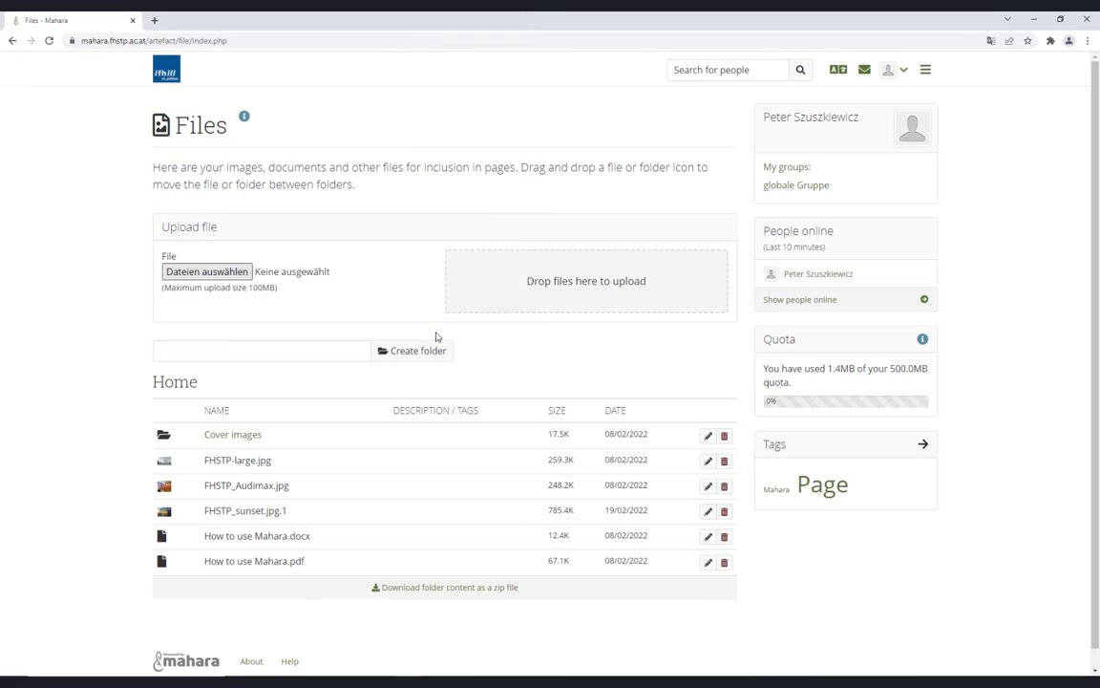
# Step: Create a 'Journal' folder, move FHSTP_sunset.jpg into it, and open the folder
pyautogui.click(246, 386)
pyautogui.write('Journal')
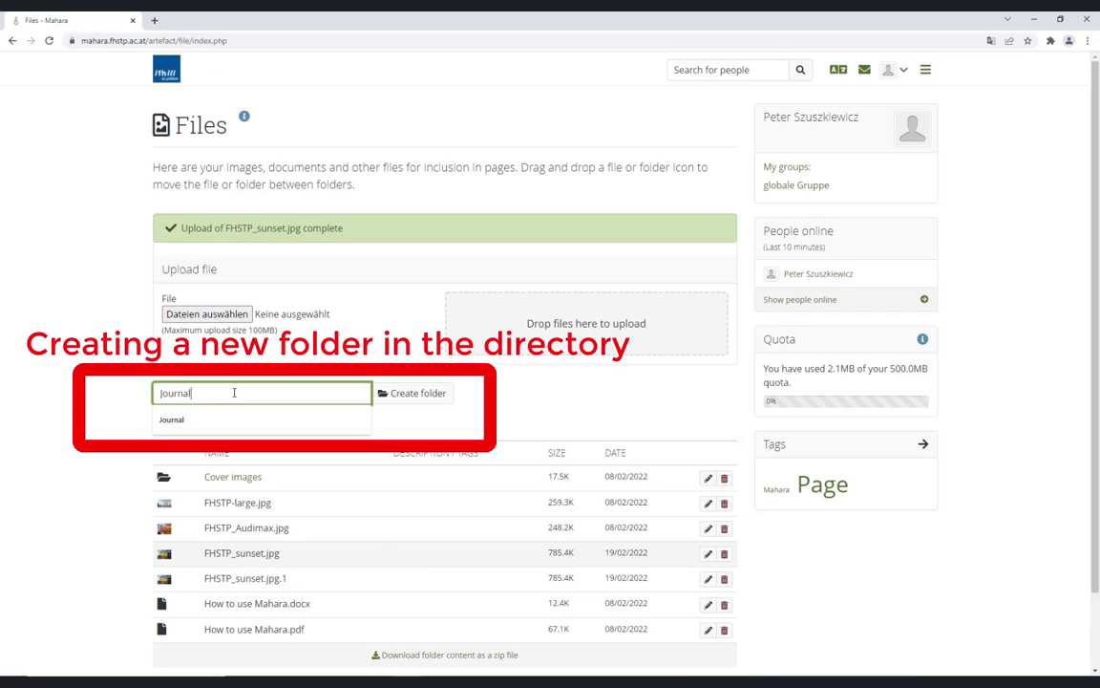
pyautogui.press('Return')
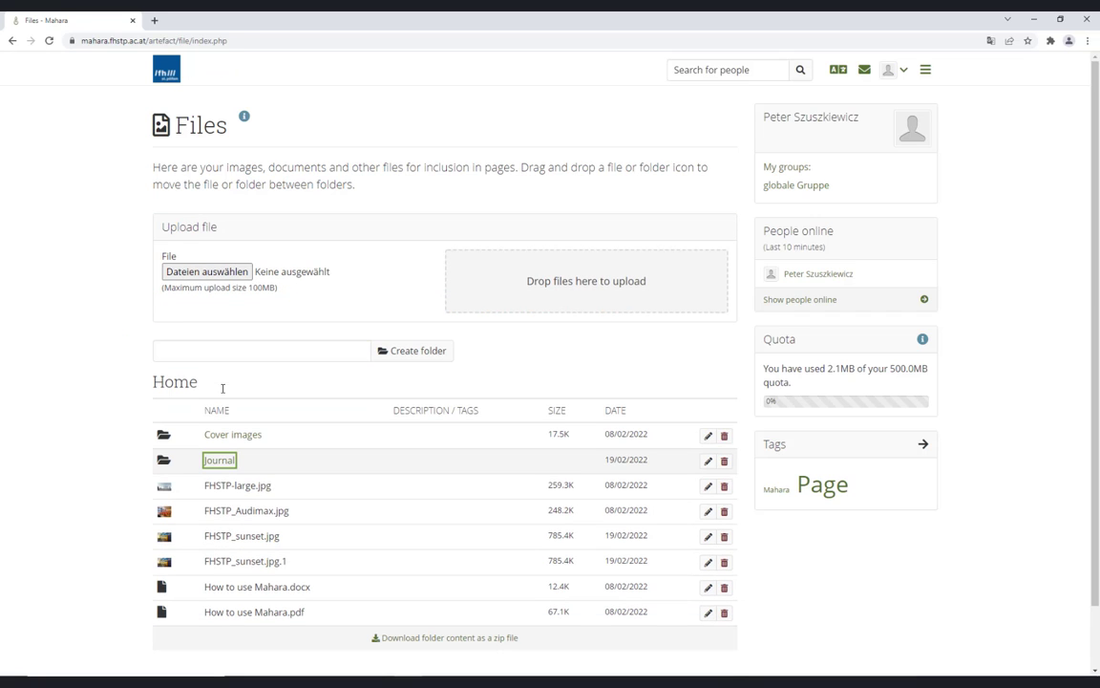
pyautogui.scroll(-2, 217, 389)
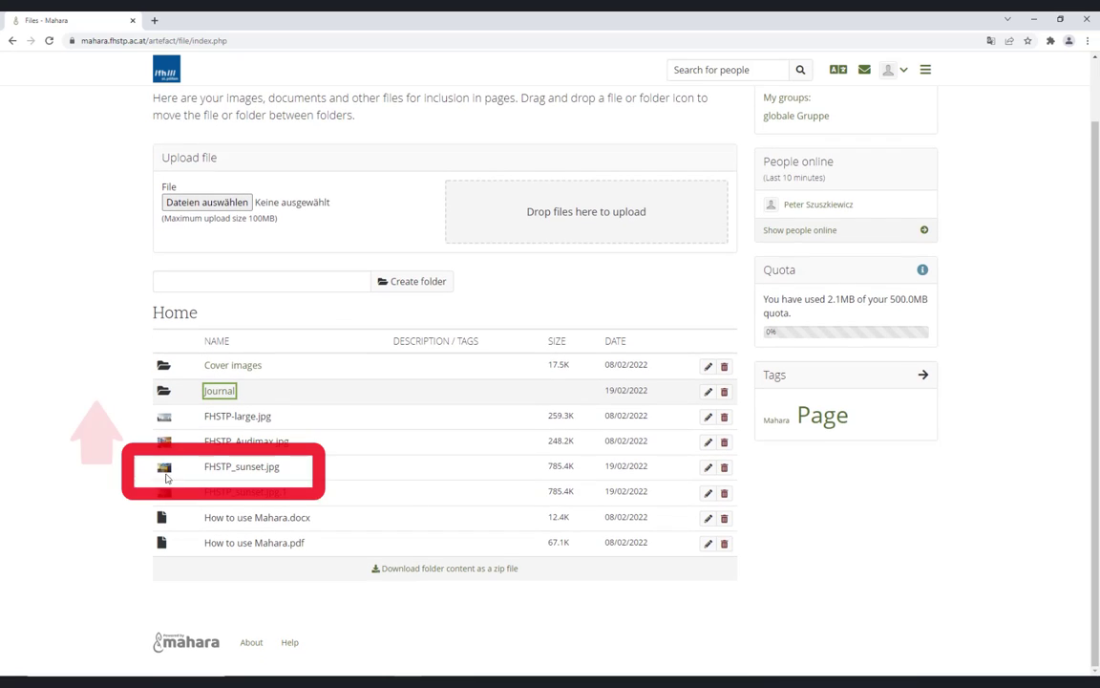
pyautogui.moveTo(164, 468); pyautogui.dragTo(163, 389)
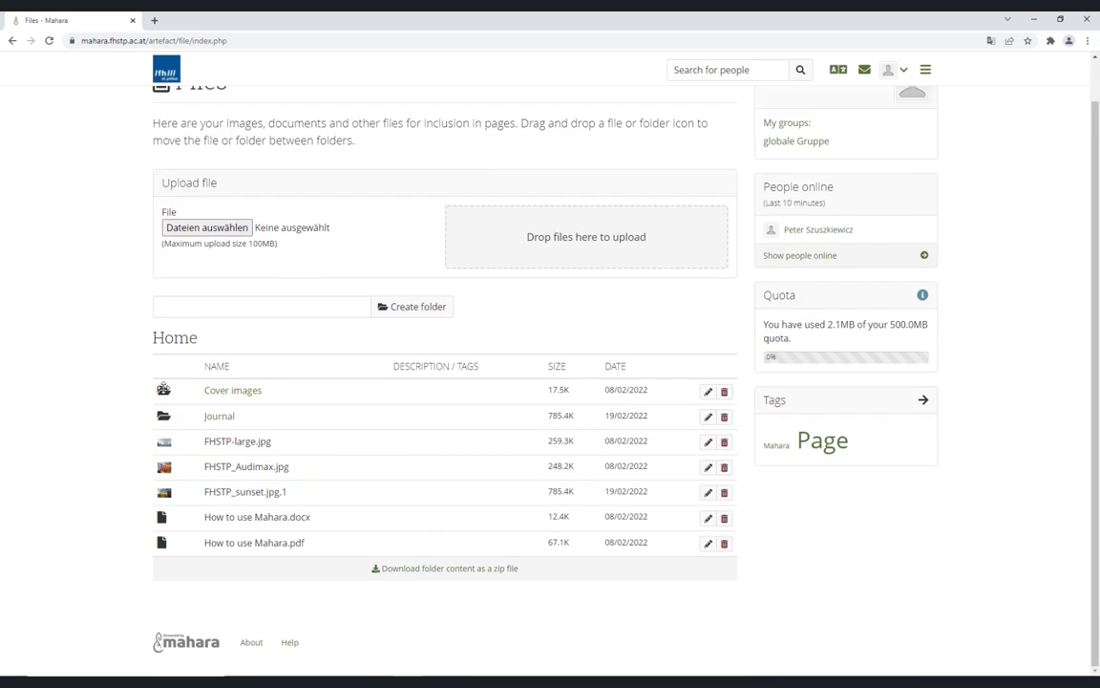
pyautogui.click(218, 417)
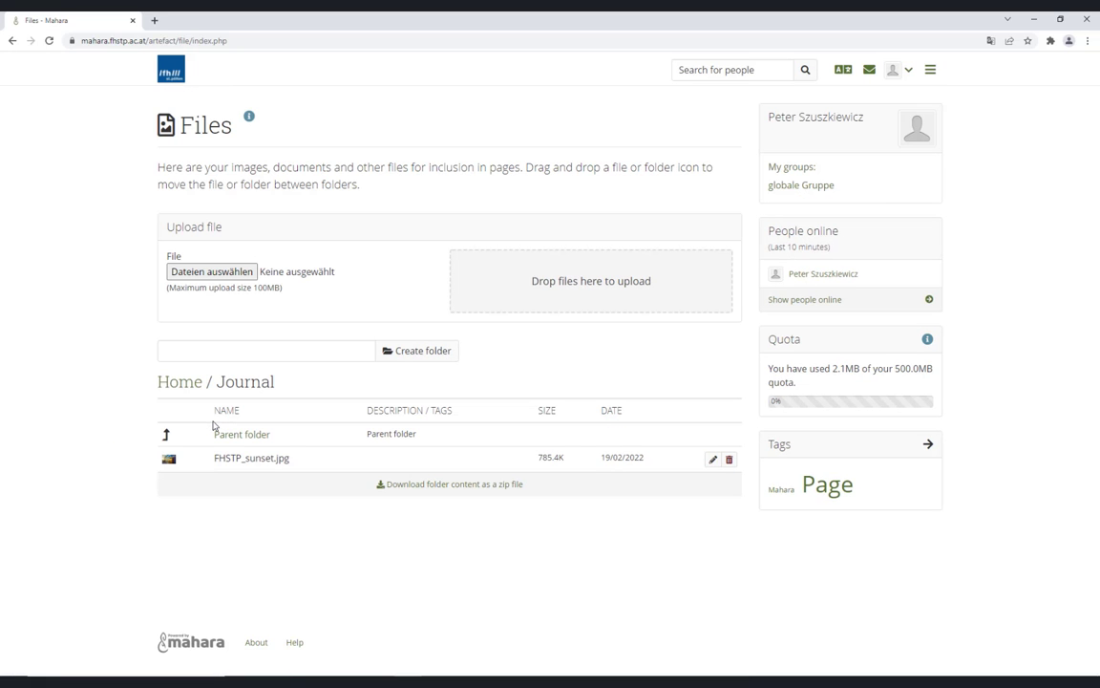
# Step: Rename the photo 'FHSTP at sunset' with description 'FHSTP at sunset - copyright FHSTP' and save
pyautogui.click(713, 460)
pyautogui.scroll(-3, 653, 484)
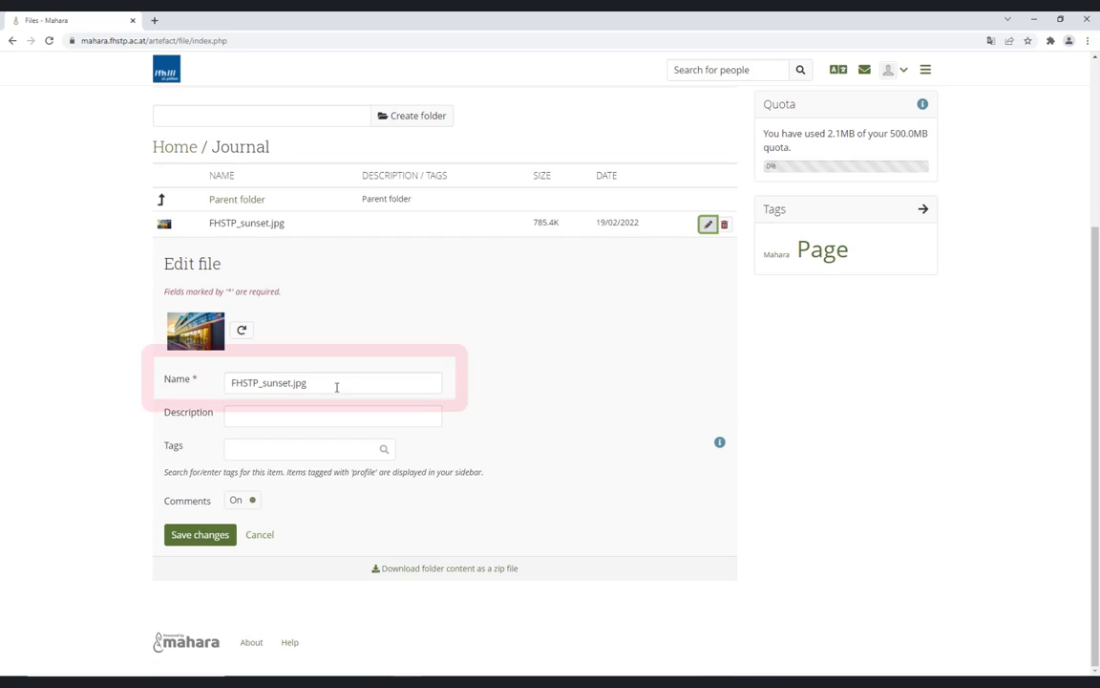
pyautogui.moveTo(332, 386); pyautogui.dragTo(262, 386)
pyautogui.press('BackSpace')
pyautogui.write('at')
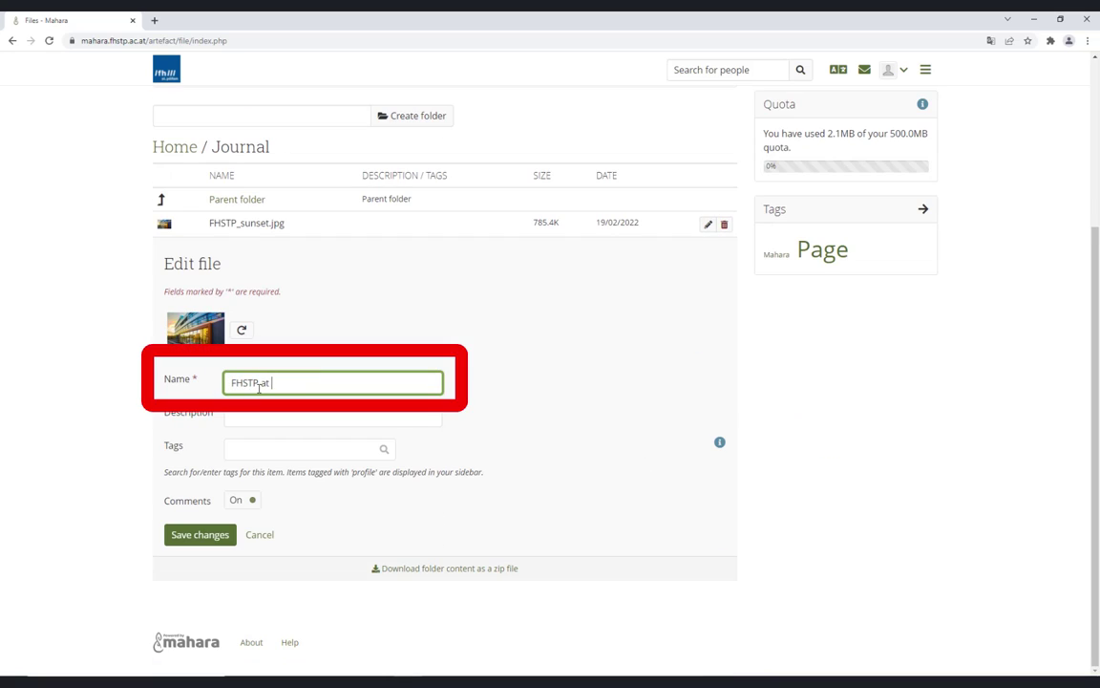
pyautogui.press('Tab')
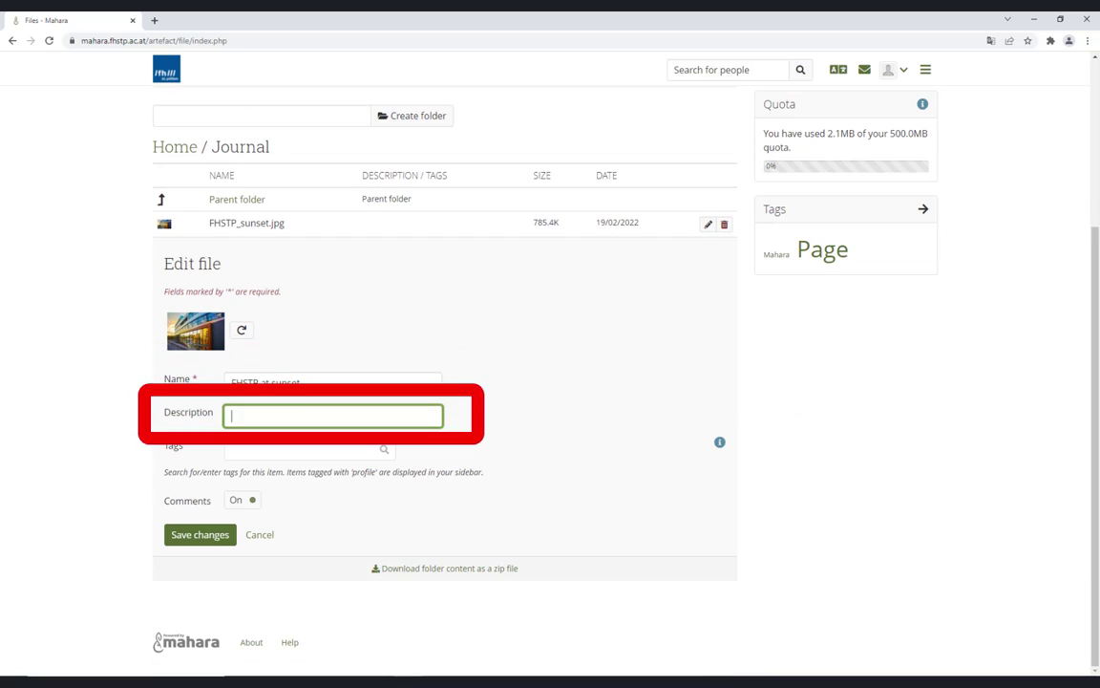
pyautogui.write('FHSTP at sunset - copyright')
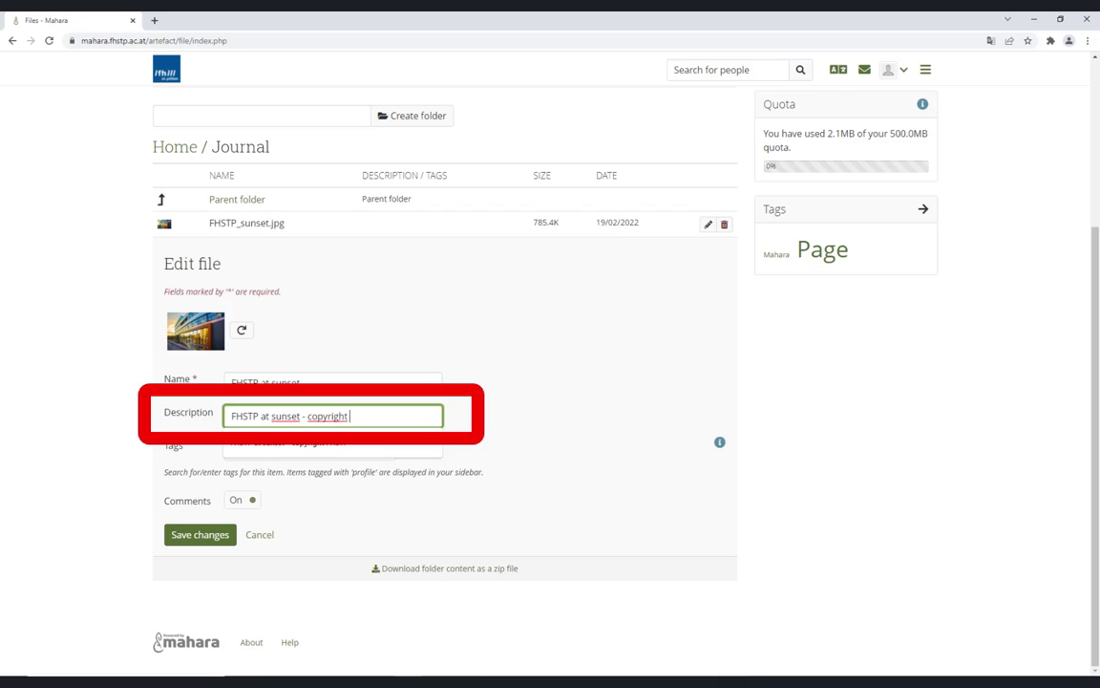
pyautogui.write('FHSTP')
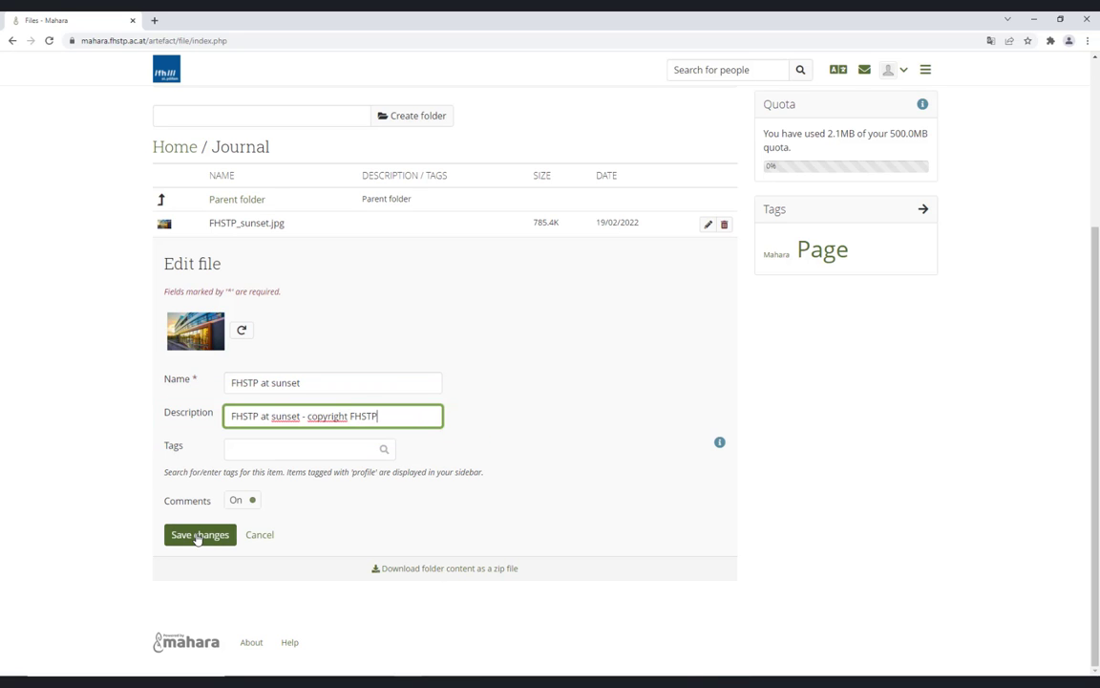
pyautogui.click(198, 535)
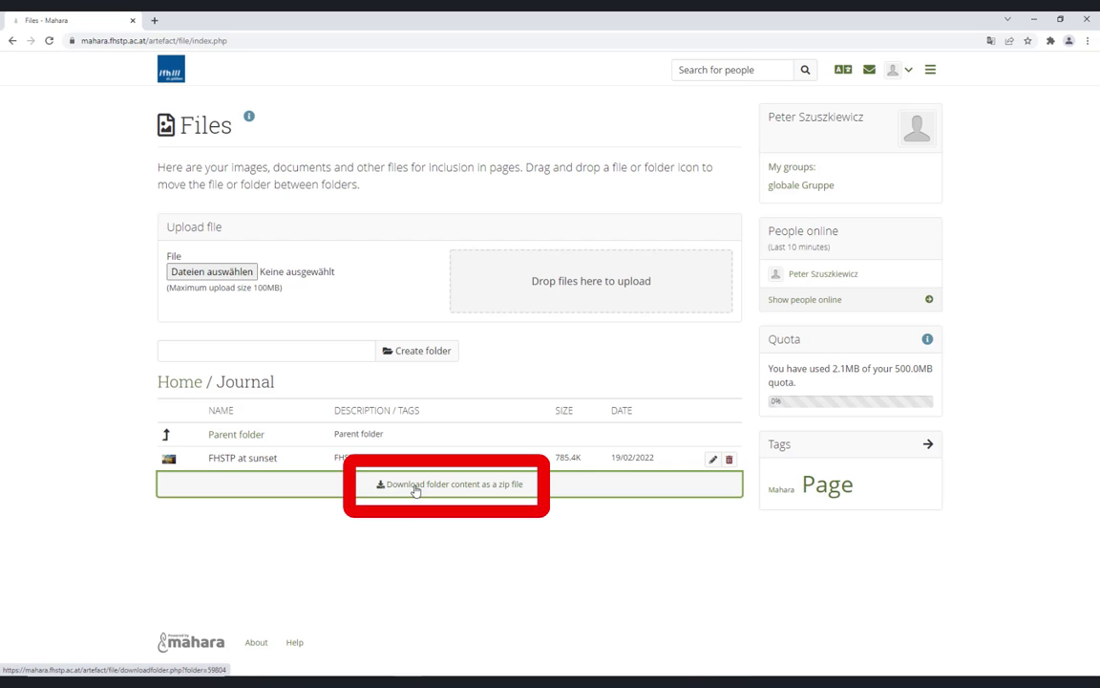
# Step: Download the Journal folder as folder-journal.zip and view its Journal folder in File Explorer
pyautogui.click(415, 487)
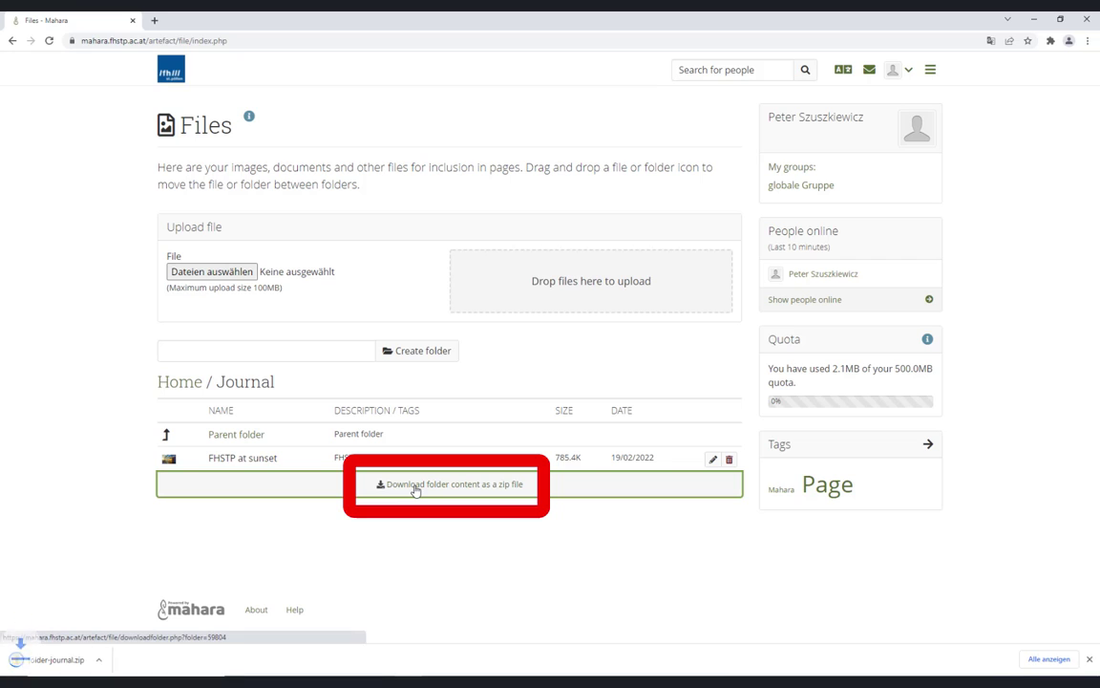
pyautogui.click(73, 666)
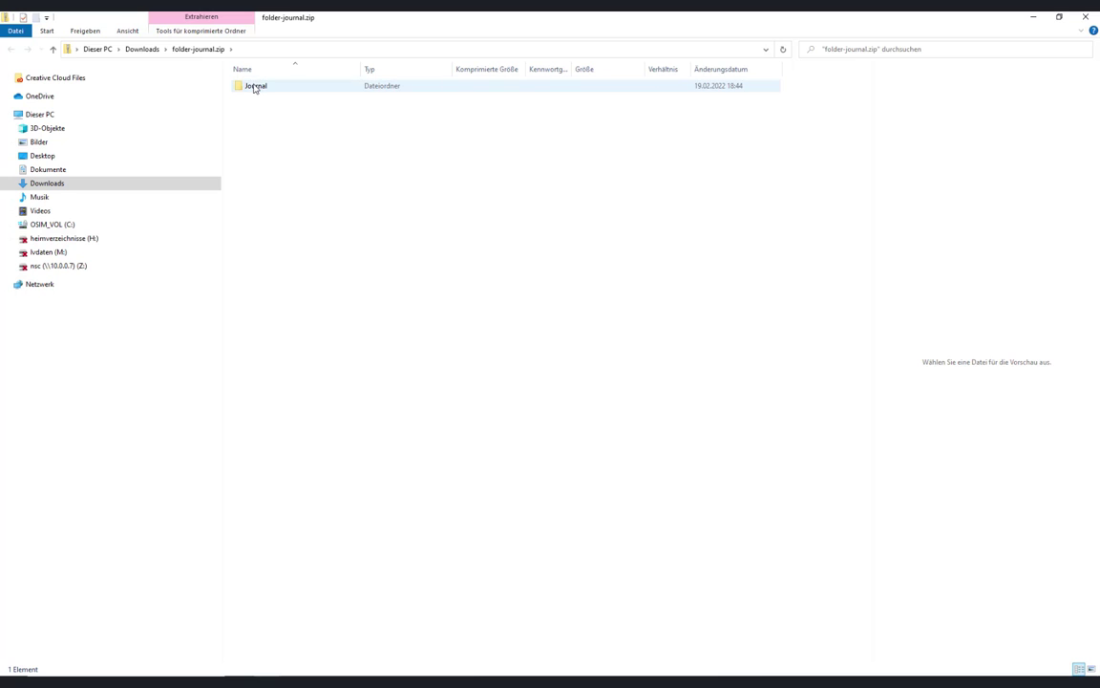
pyautogui.click(255, 87)
pyautogui.doubleClick(255, 87)
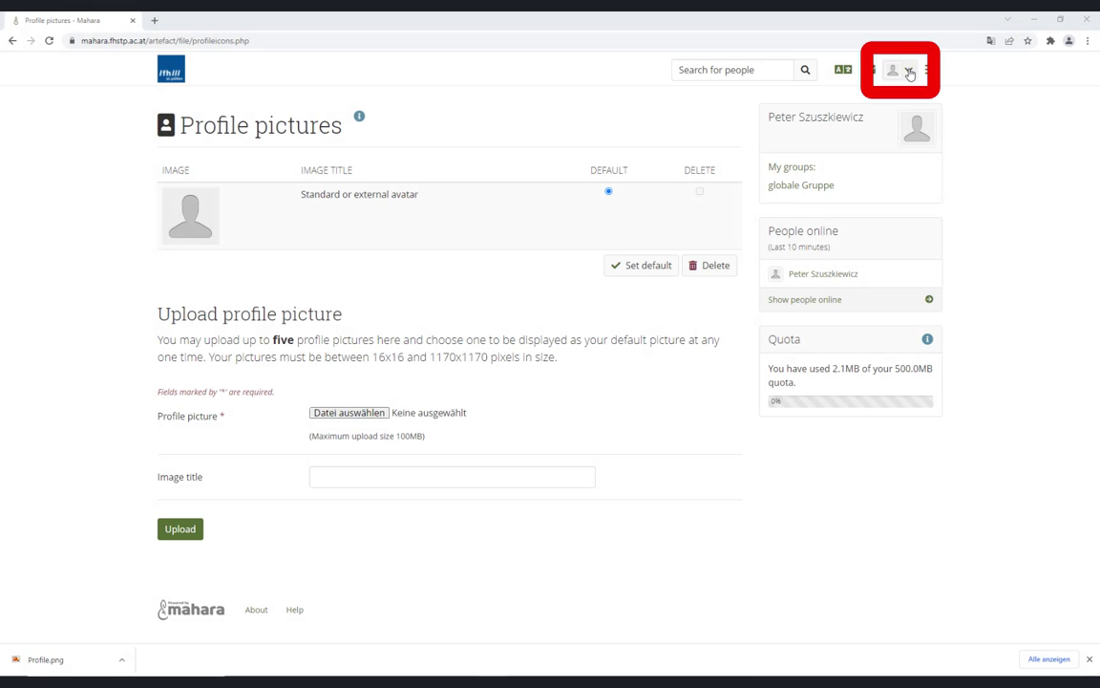
# Step: Save the profile introduction as 'He who asketh, appears ignorant. He who doth not, remains ignorant.'
pyautogui.click(908, 70)
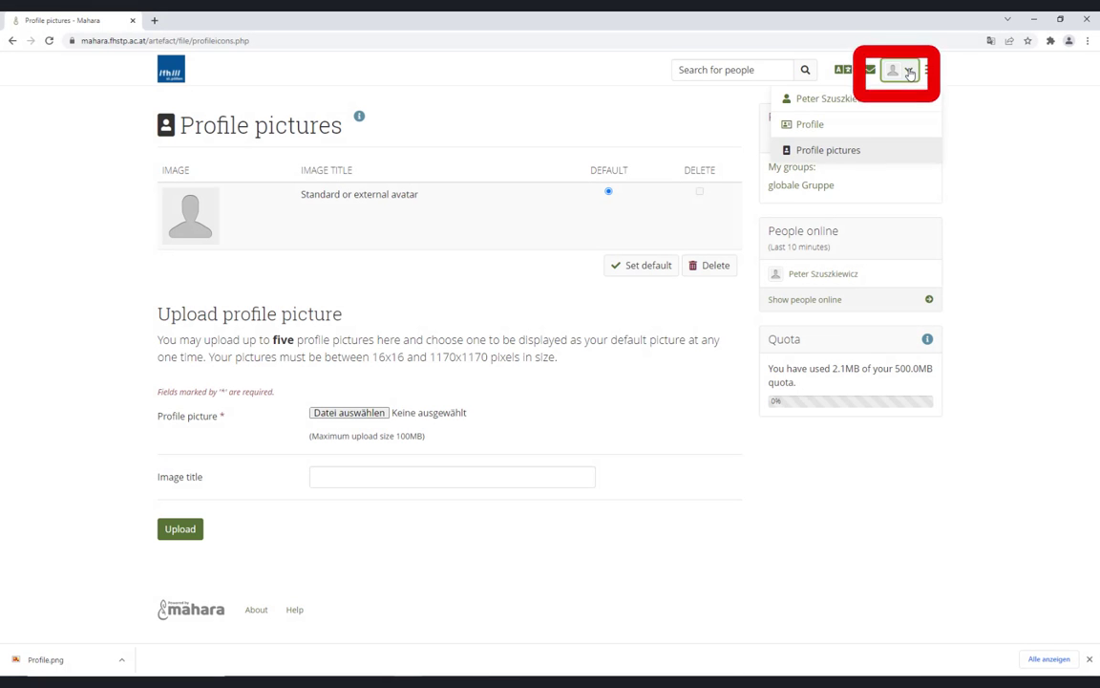
pyautogui.click(894, 126)
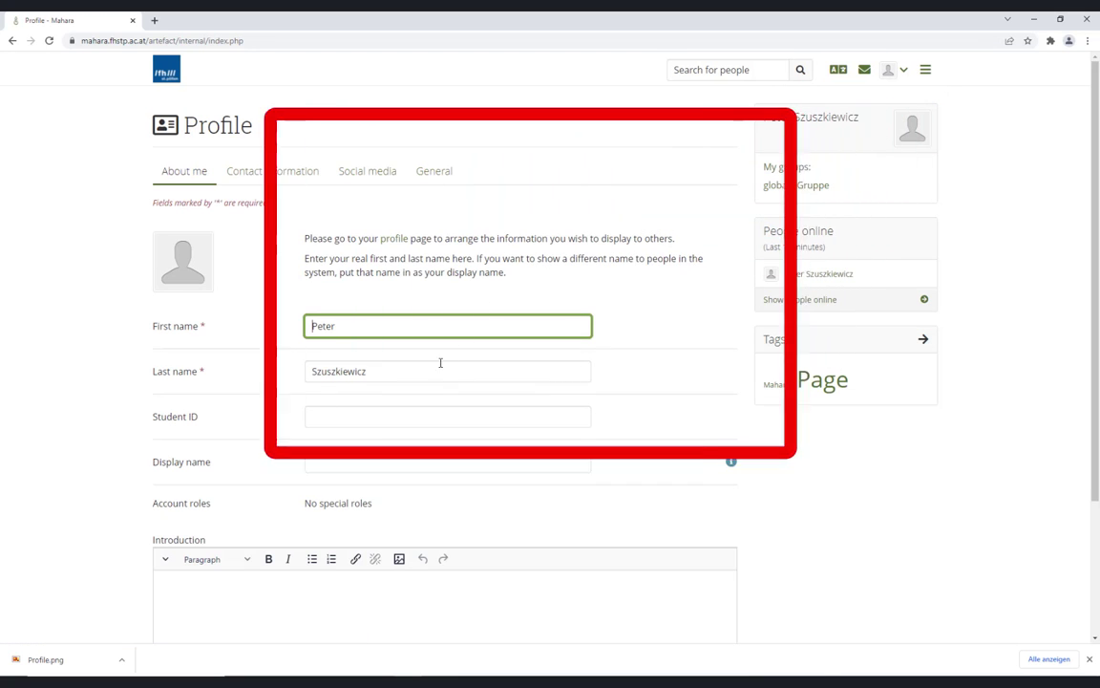
pyautogui.scroll(-2, 449, 458)
pyautogui.click(261, 410)
pyautogui.write('He who asketh, appears ignorant. He who doth not, remains ignorant.')
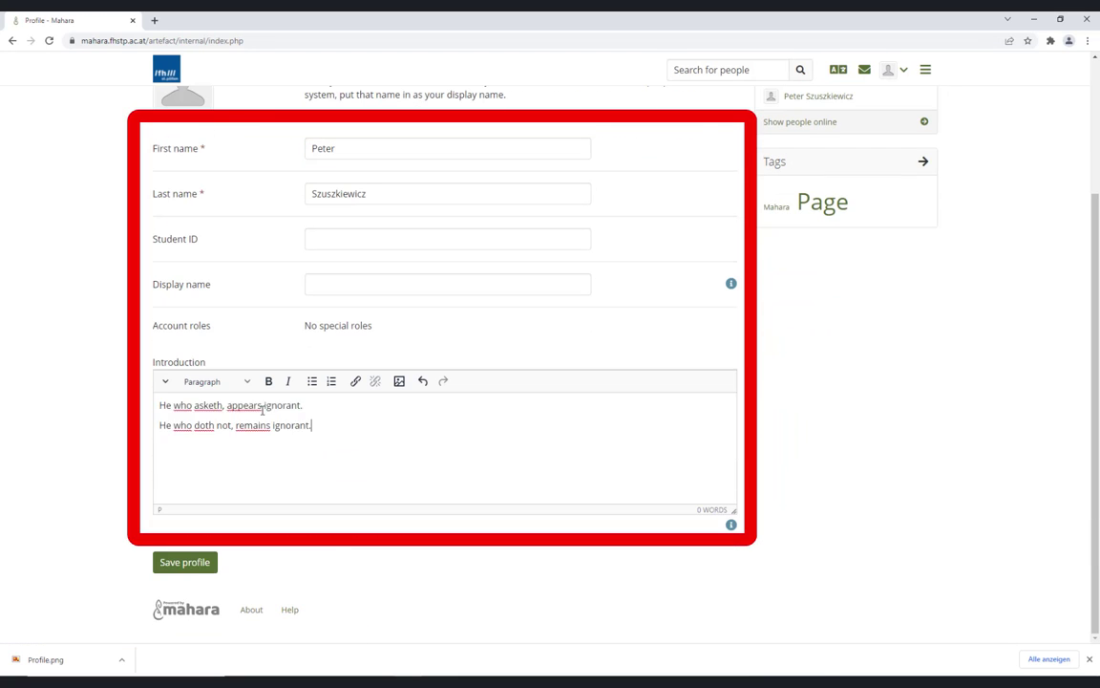
pyautogui.click(187, 563)
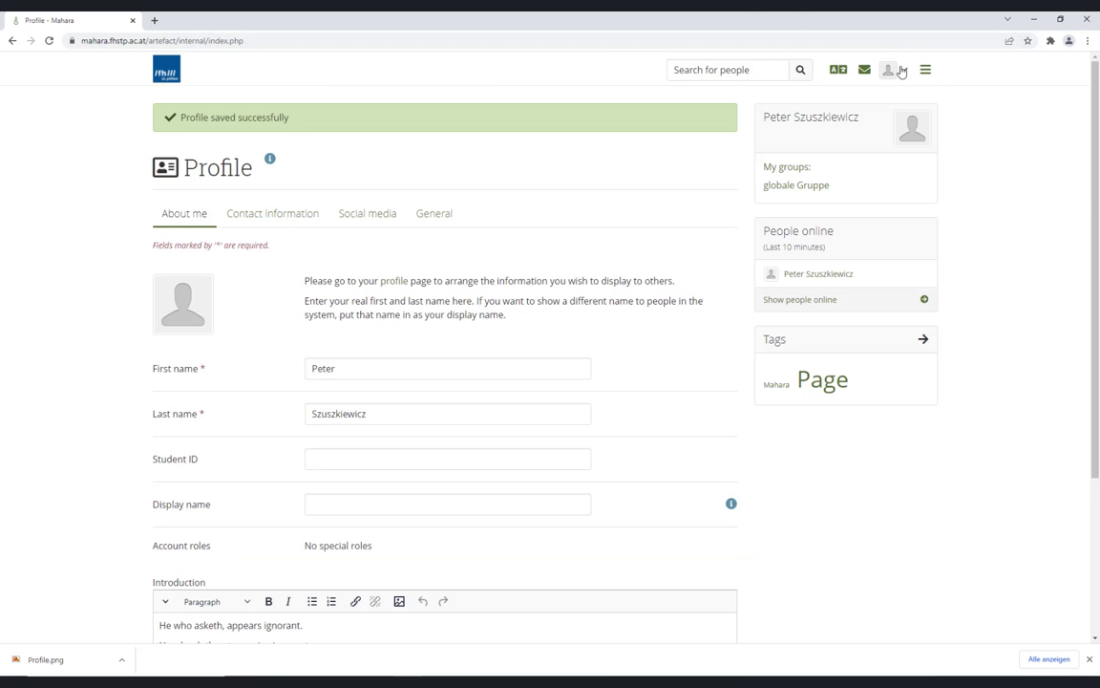
# Step: Upload the smiley image Profile.png as a new profile picture
pyautogui.click(896, 71)
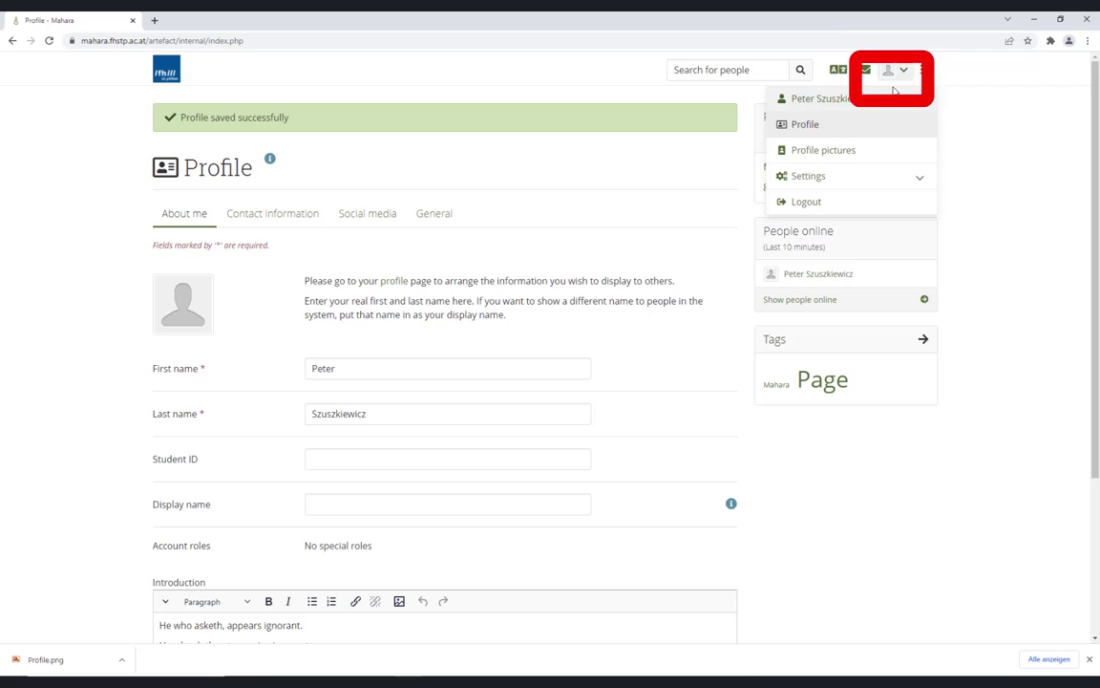
pyautogui.click(865, 151)
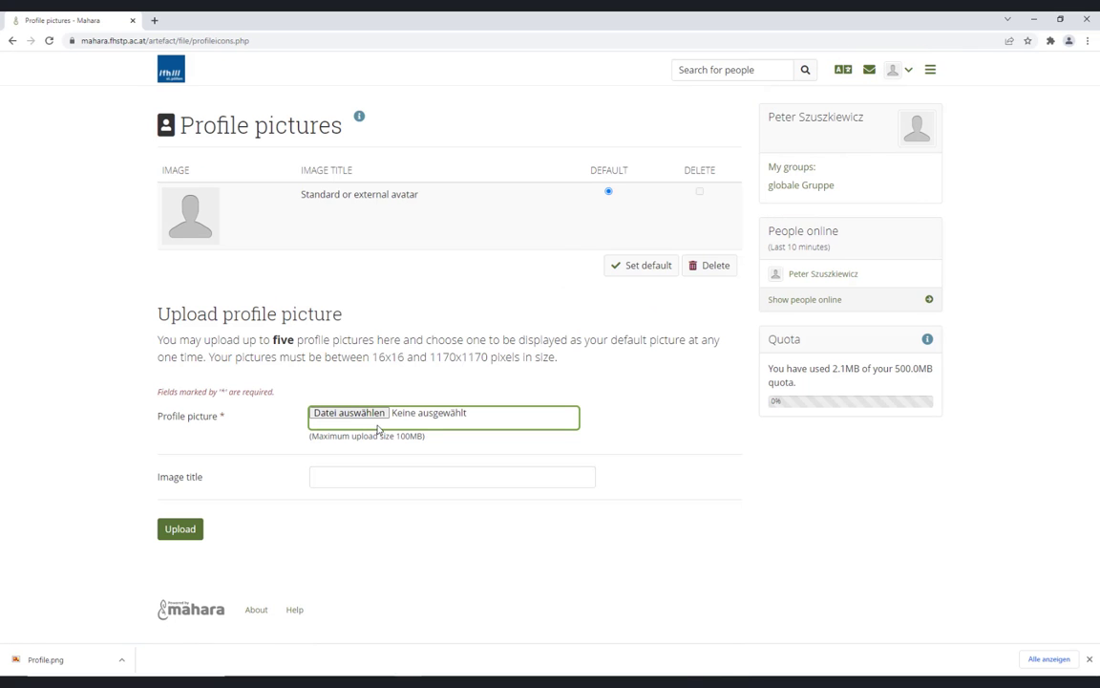
pyautogui.click(356, 416)
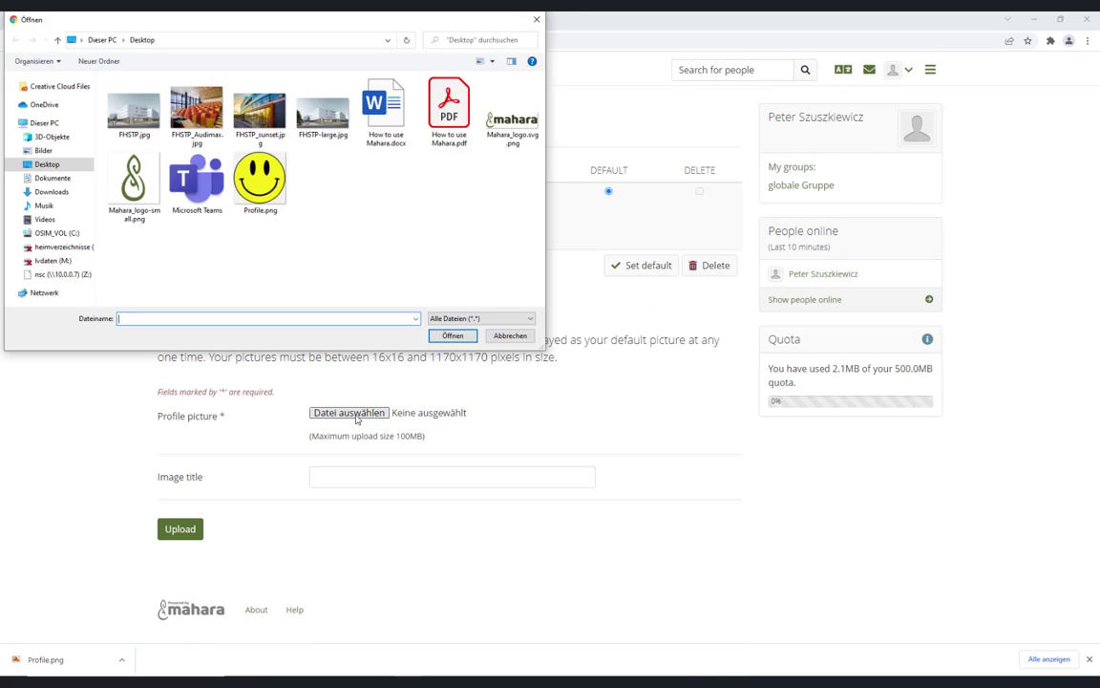
pyautogui.click(260, 177)
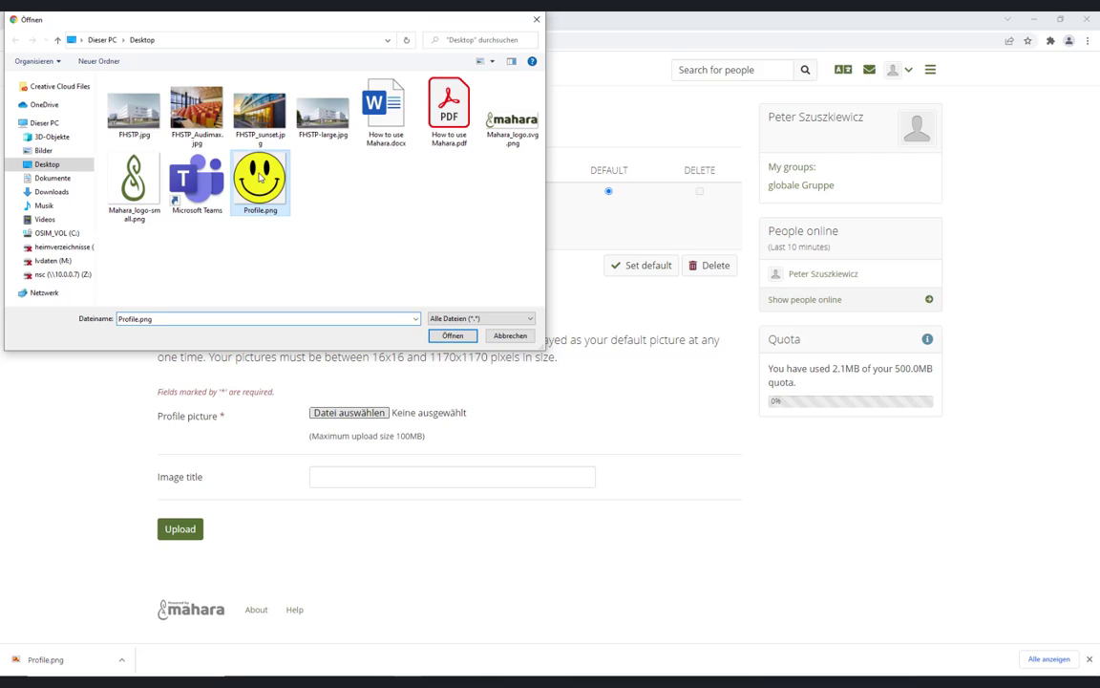
pyautogui.click(440, 337)
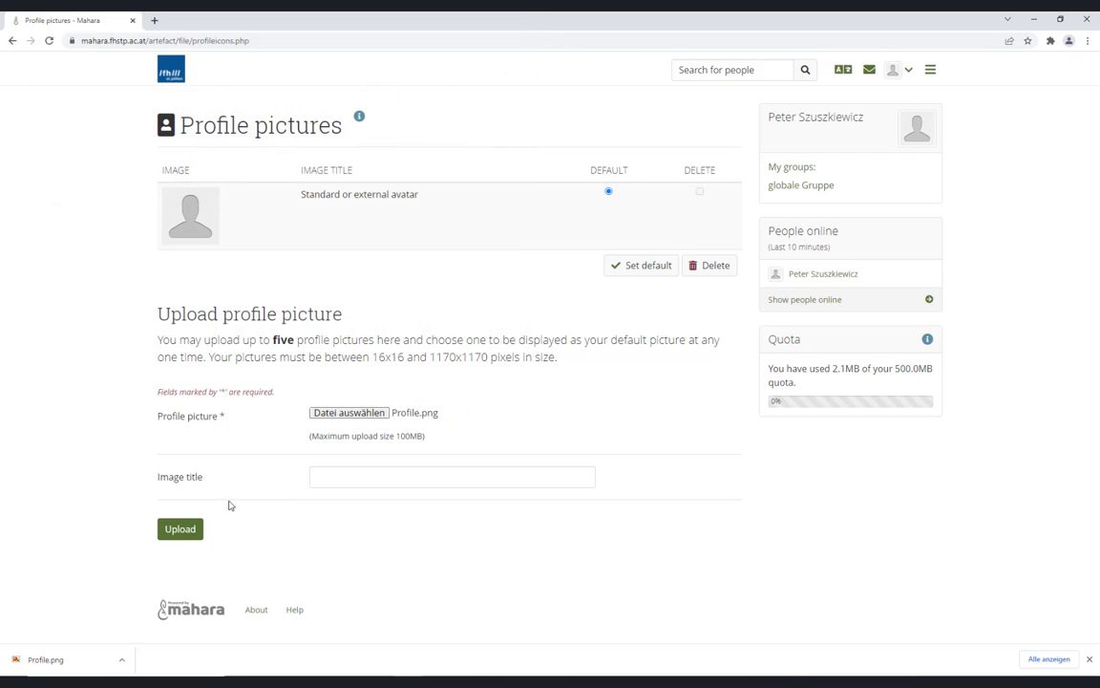
pyautogui.click(177, 530)
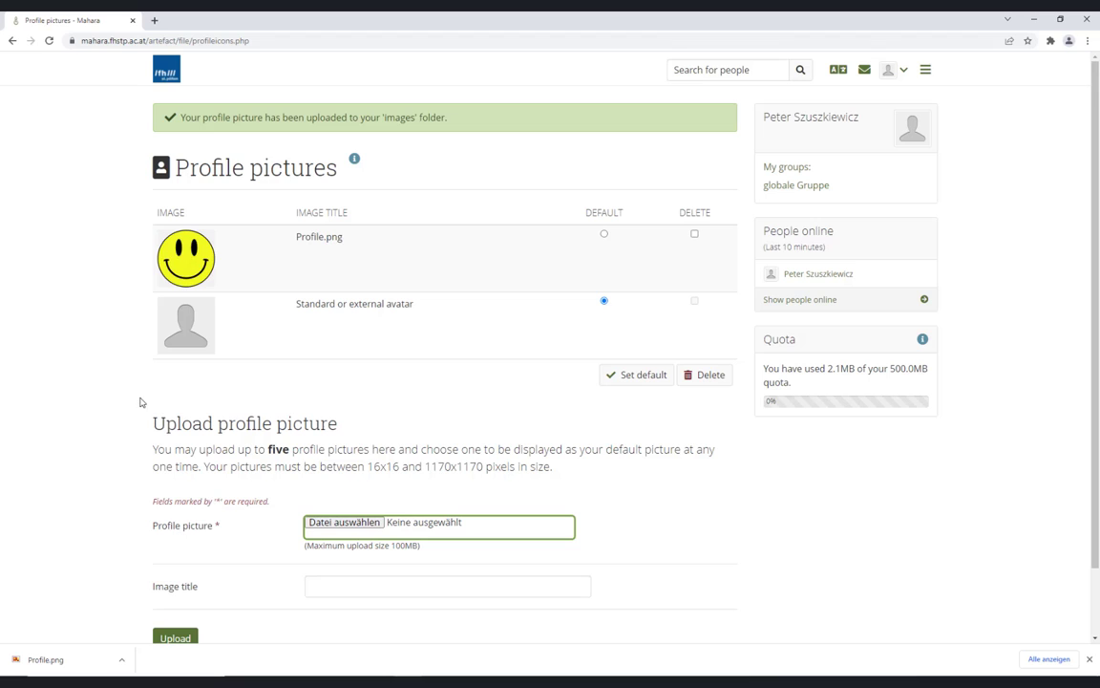
# Step: Set the uploaded Profile.png smiley as the default profile picture
pyautogui.click(604, 235)
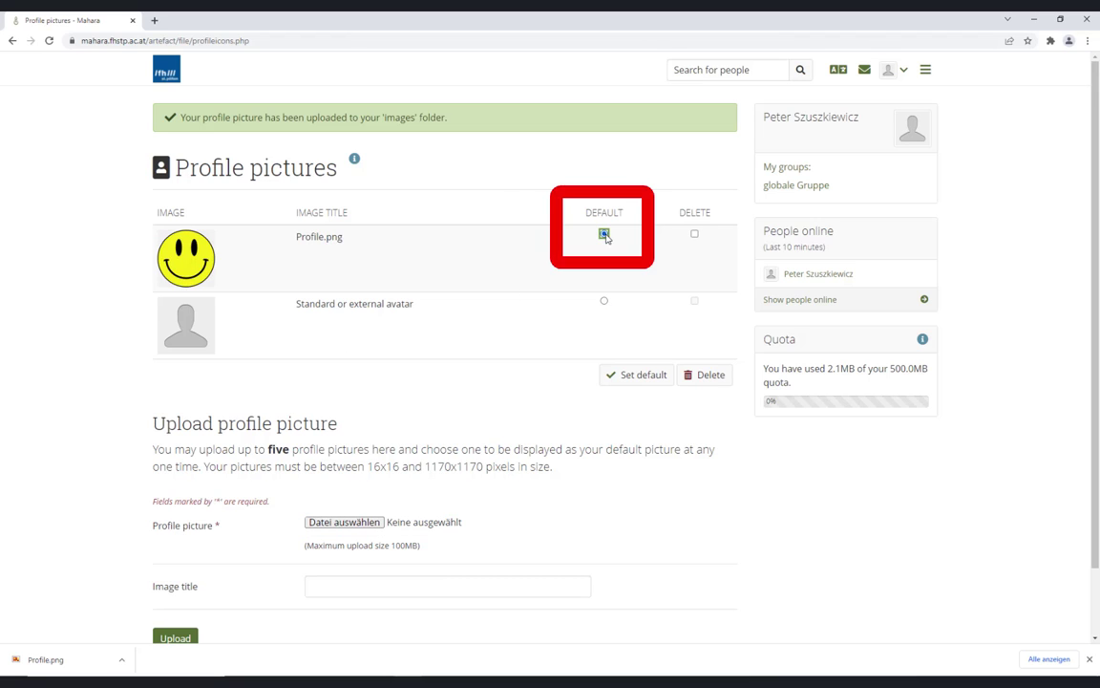
pyautogui.click(629, 377)
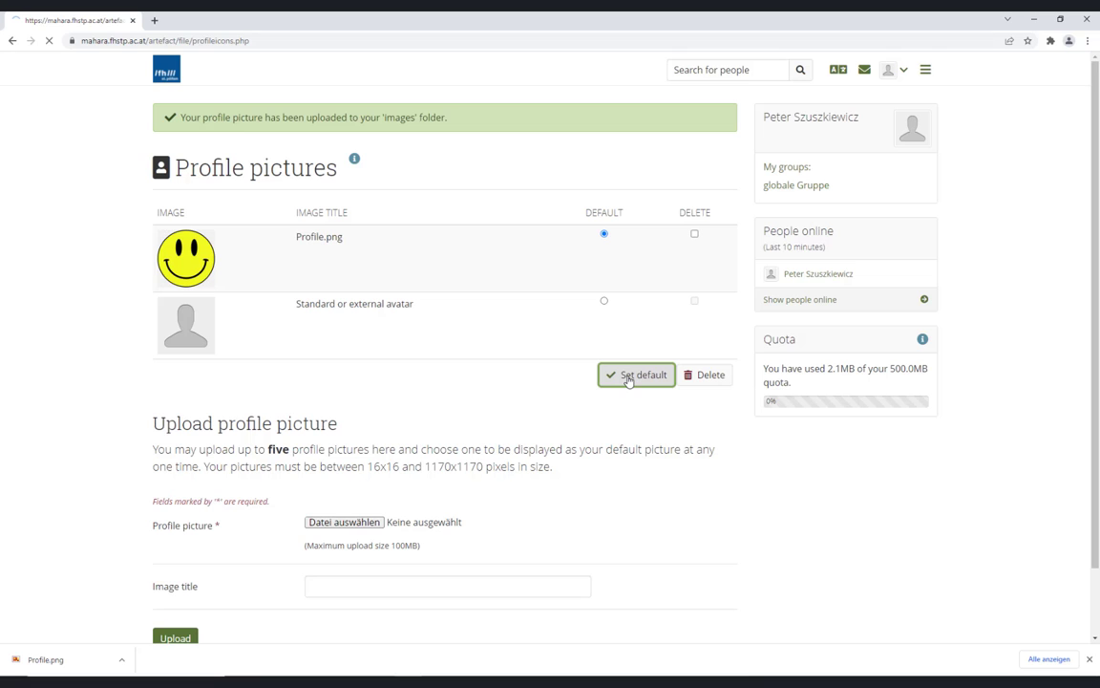
pyautogui.click(926, 68)
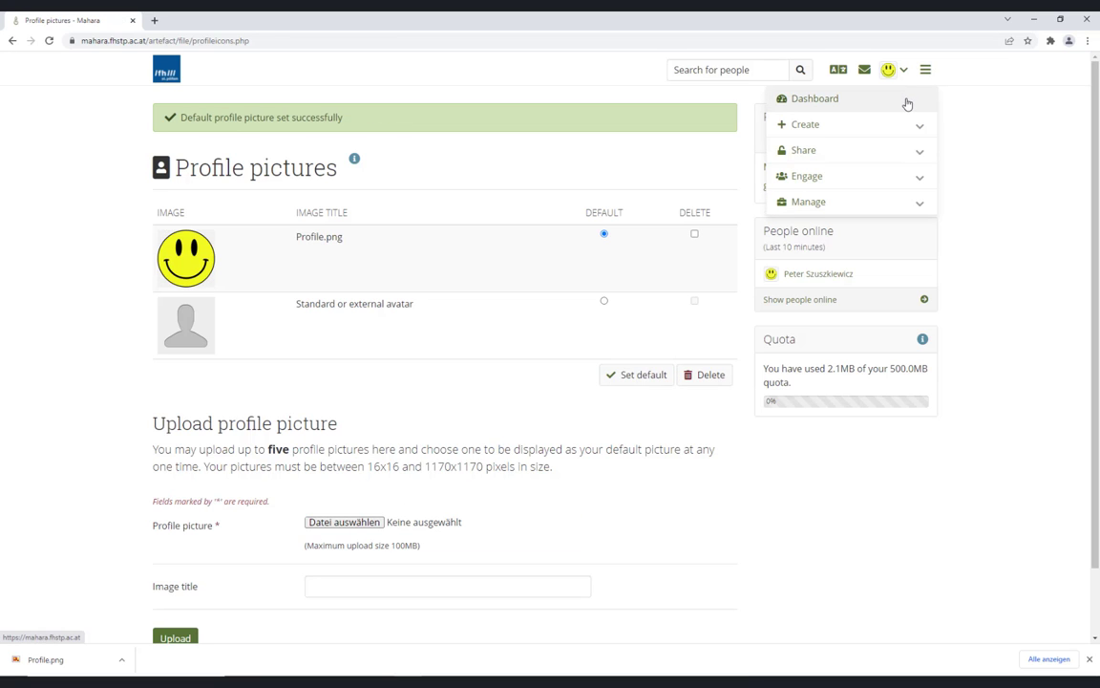
# Step: Return to the dashboard to see the smiley profile picture in the profile summary
pyautogui.click(907, 100)
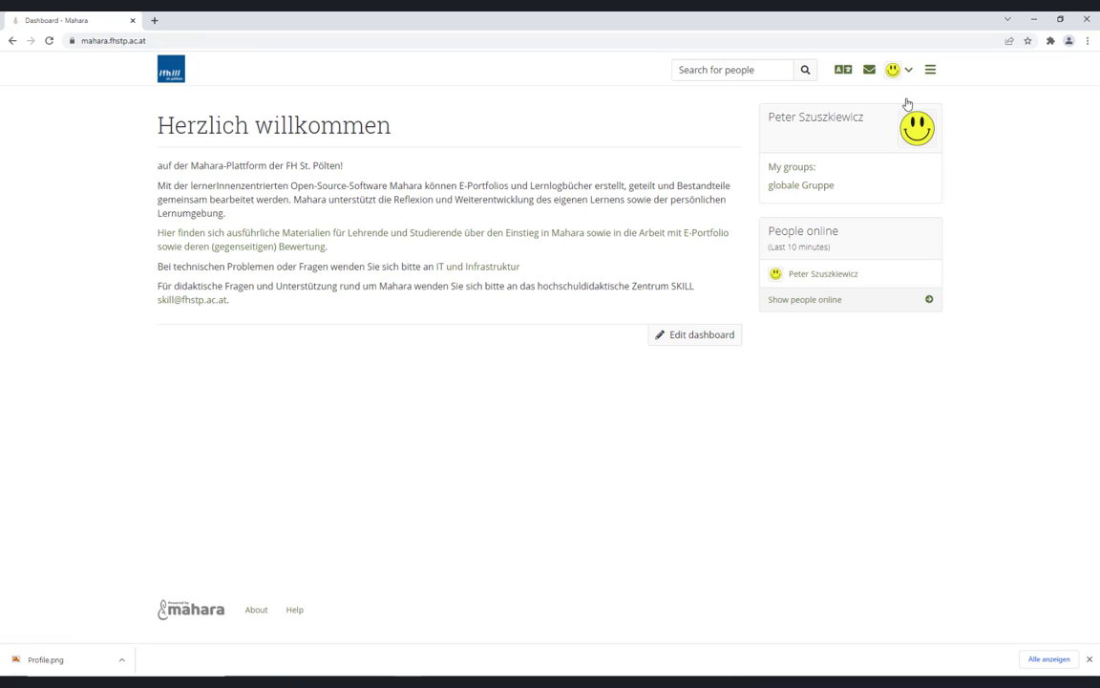